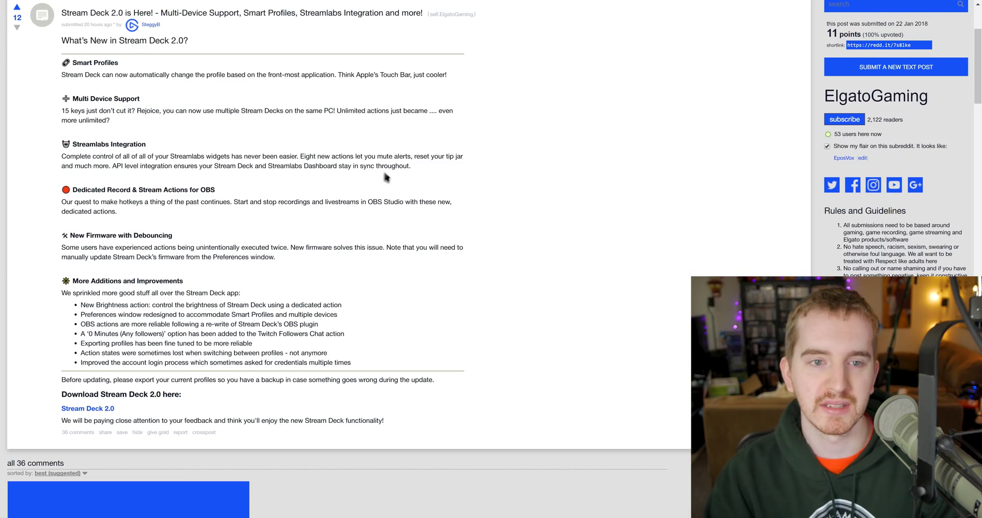
# - Scroll up and down through the Stream Deck 2.0 feature list in the Reddit post
pyautogui.scroll(3, 384, 180)
pyautogui.scroll(-3, 358, 205)
pyautogui.scroll(1, 338, 215)
pyautogui.scroll(1, 344, 201)
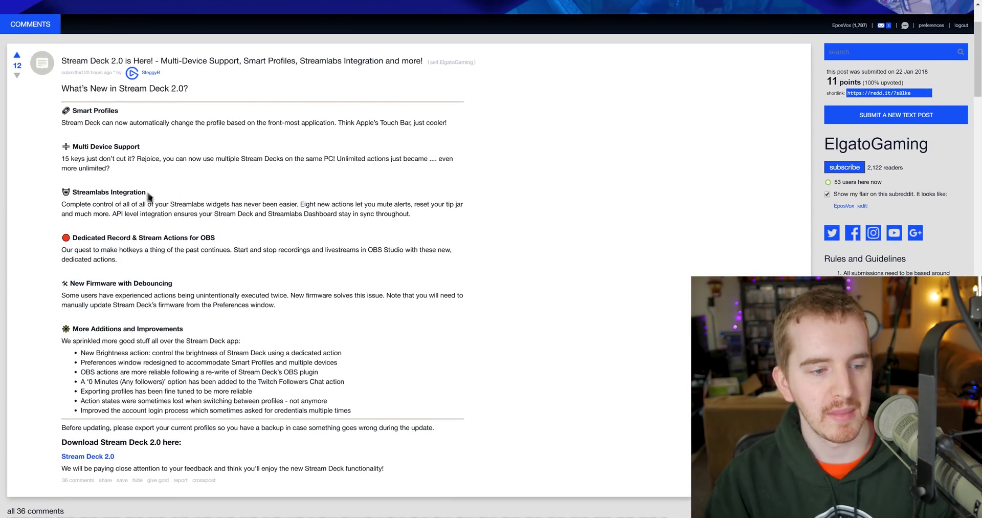
pyautogui.scroll(-2, 341, 179)
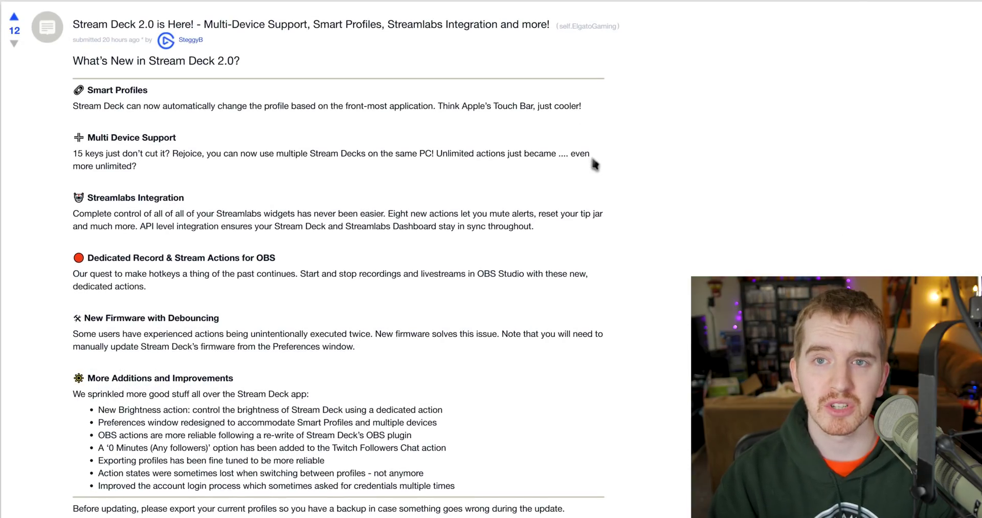
pyautogui.scroll(-3, 594, 167)
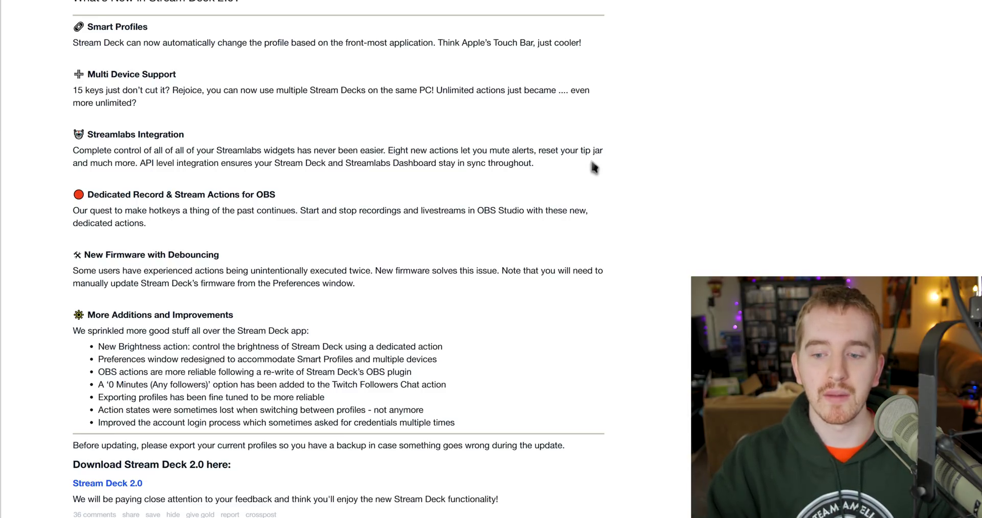
pyautogui.scroll(1, 921, 158)
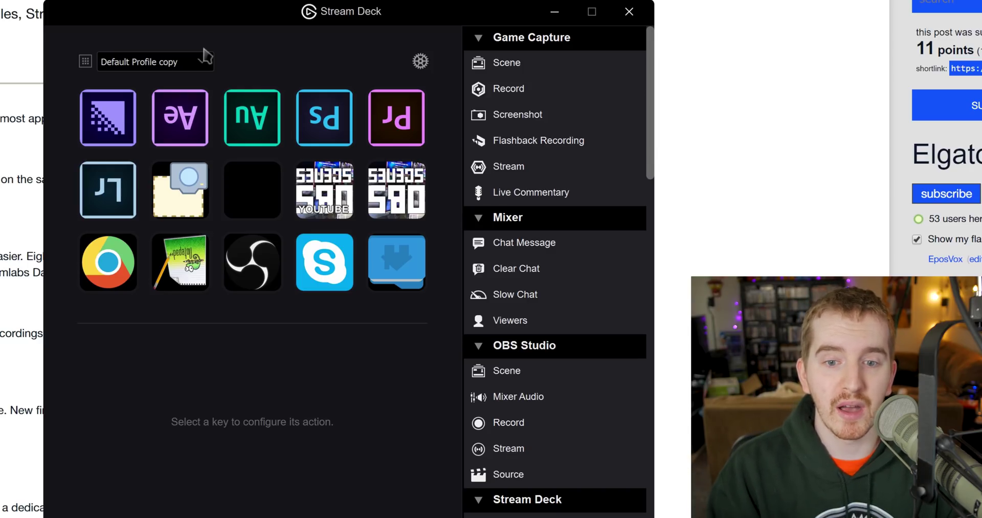
pyautogui.click(421, 60)
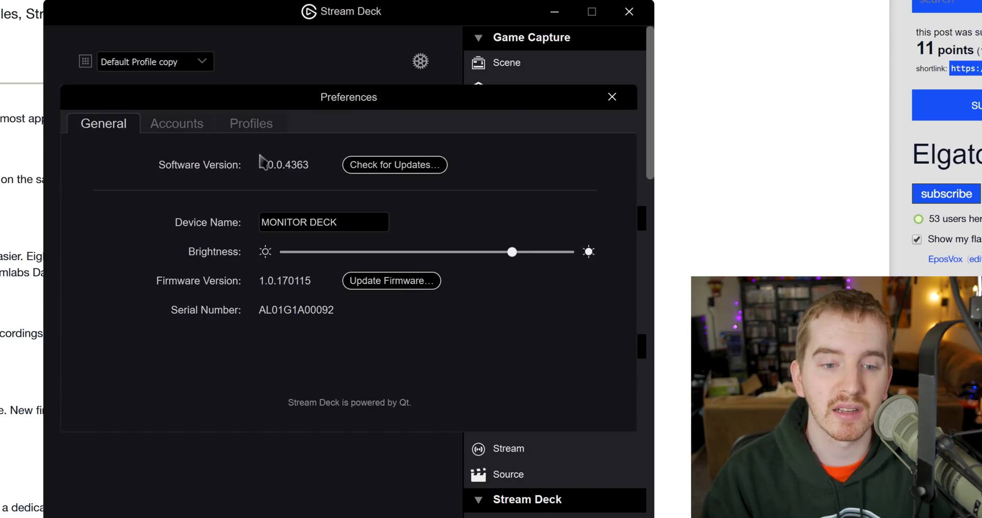
pyautogui.click(240, 125)
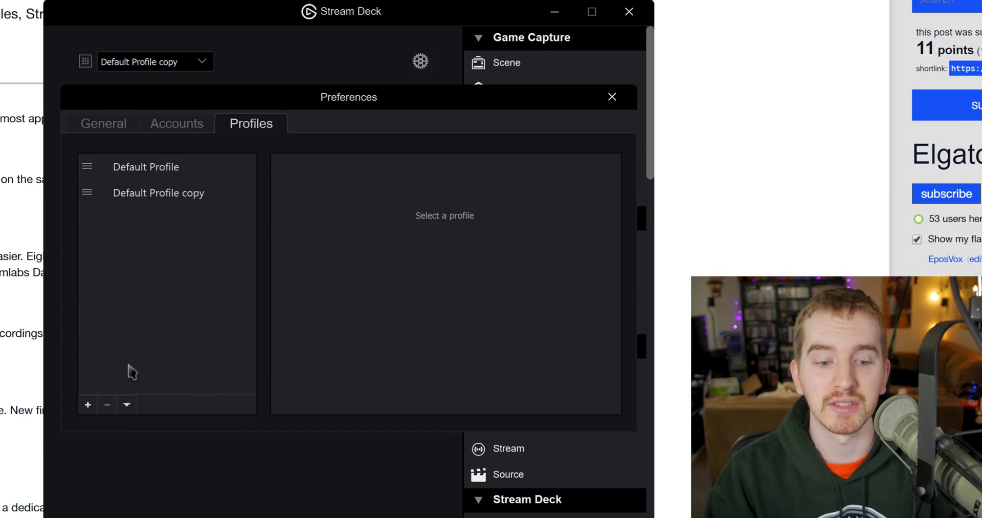
pyautogui.click(126, 405)
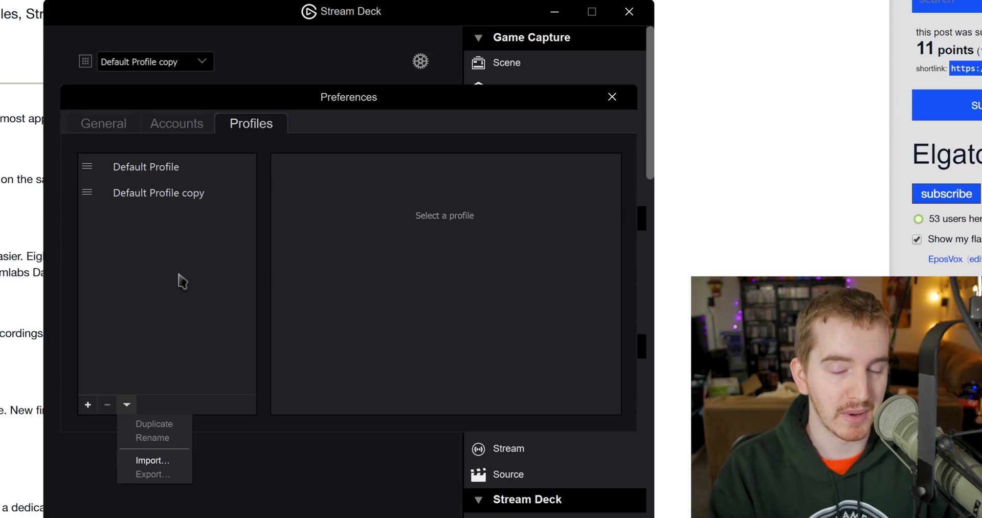
pyautogui.click(612, 96)
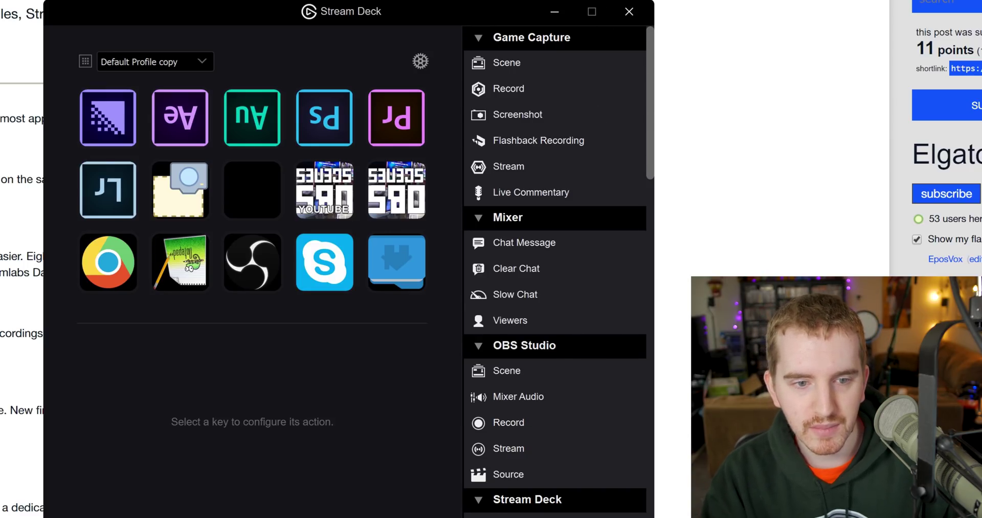
# - Create a new profile linked to Adobe Audition CC.exe from the Adobe Audition CC 2018 folder
pyautogui.click(155, 65)
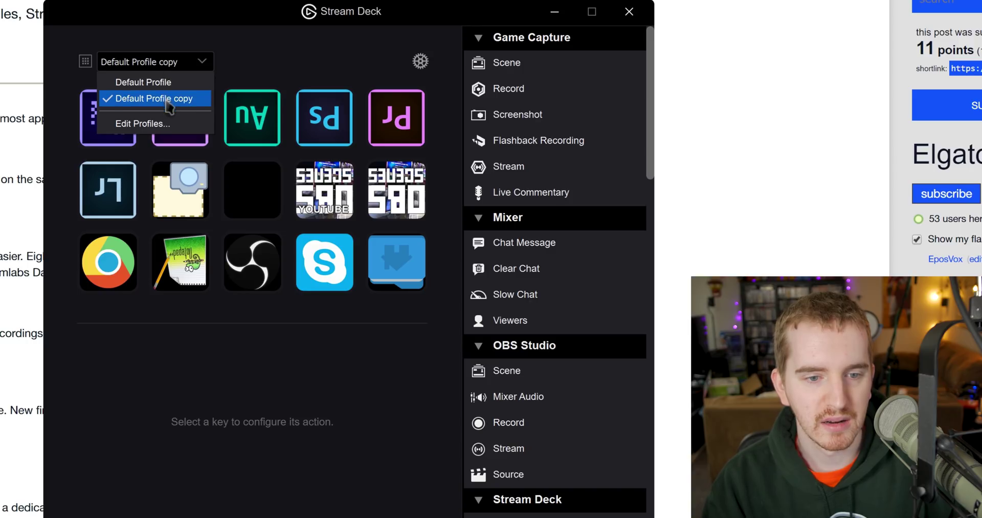
pyautogui.click(165, 125)
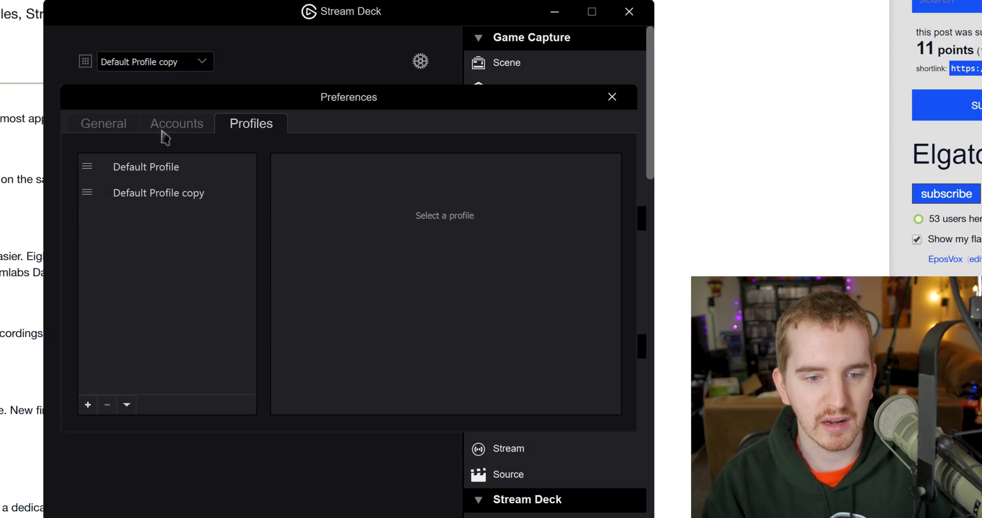
pyautogui.click(88, 404)
pyautogui.click(446, 235)
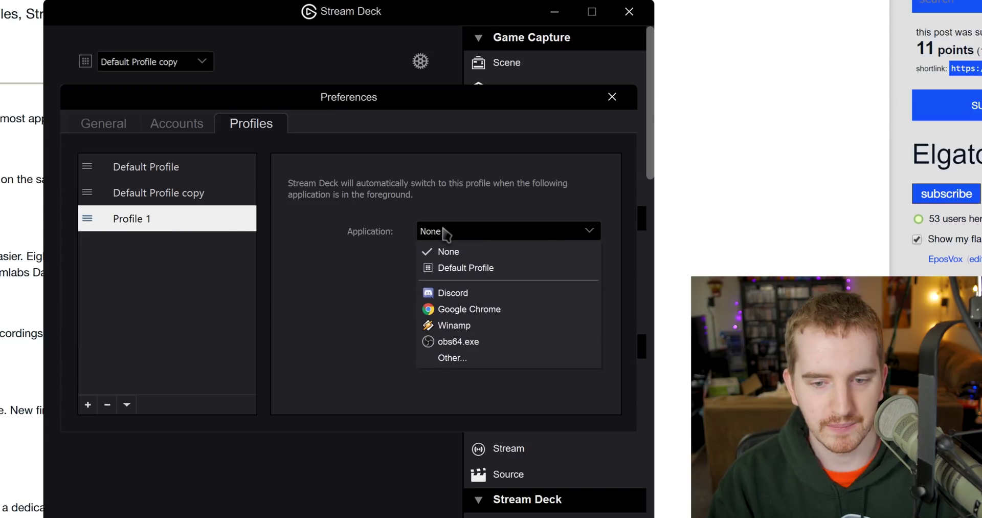
pyautogui.click(444, 357)
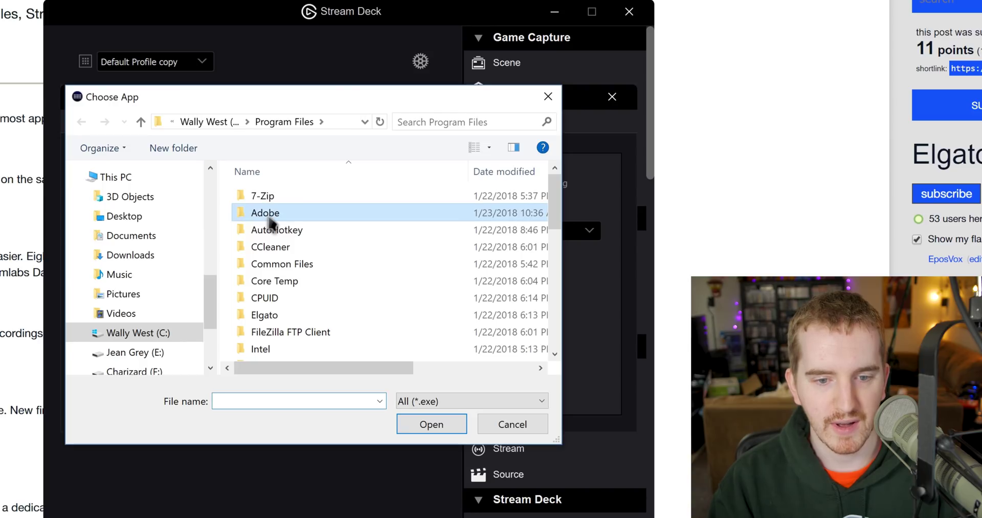
pyautogui.doubleClick(268, 214)
pyautogui.doubleClick(274, 229)
pyautogui.scroll(-3, 320, 255)
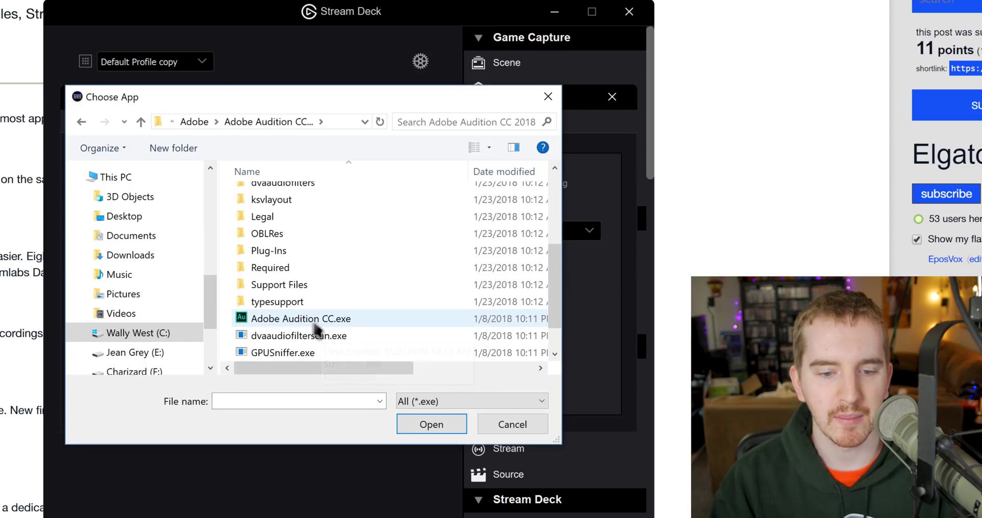
pyautogui.click(303, 319)
pyautogui.click(440, 424)
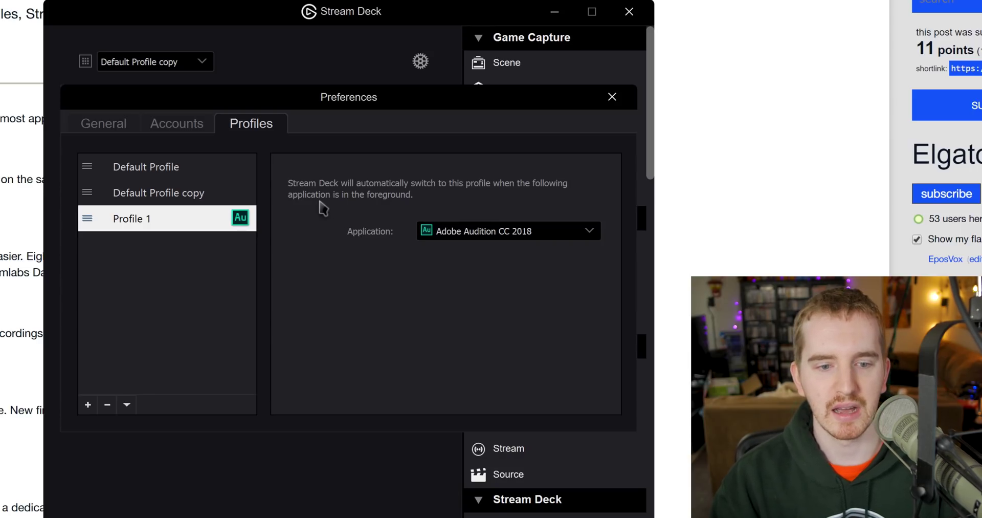
# - Rename the new Profile 1 to Audtiion
pyautogui.rightClick(145, 221)
pyautogui.click(152, 236)
pyautogui.write('A')
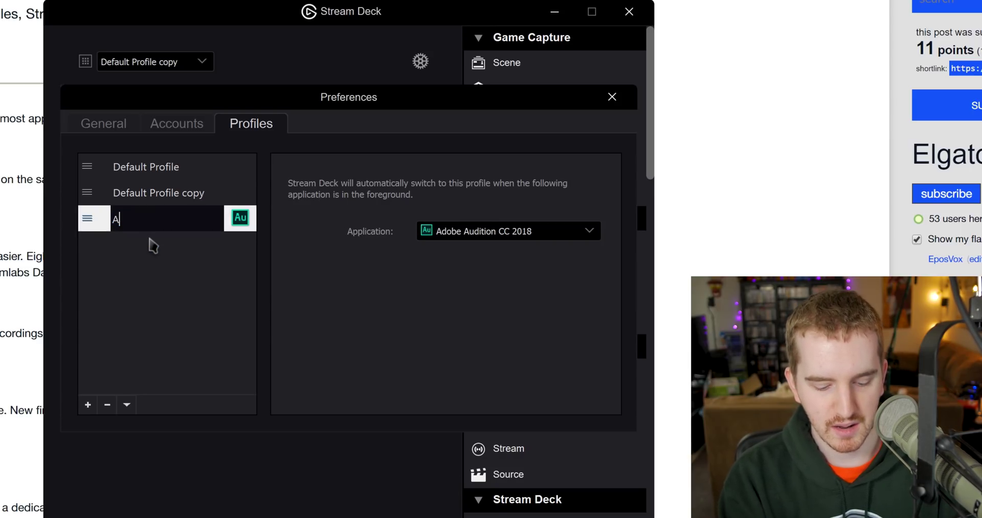
pyautogui.write('uduiion')
pyautogui.press('Return')
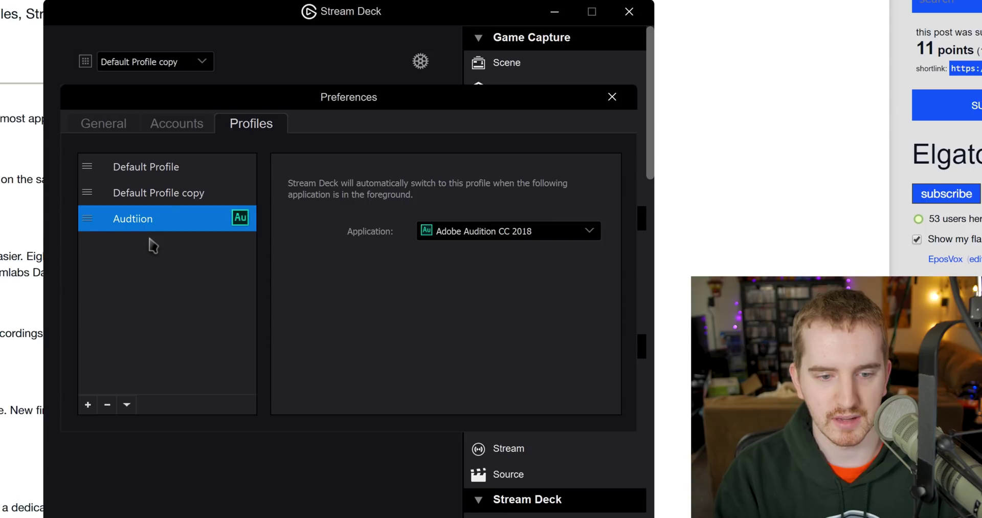
# - Close Preferences, view the Audtiion profile, then return to Default Profile copy
pyautogui.click(612, 97)
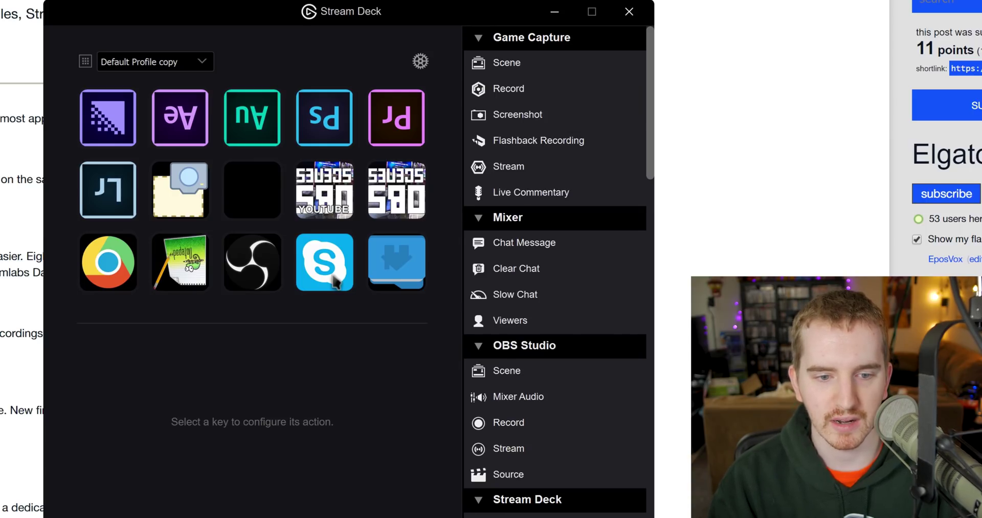
pyautogui.click(188, 63)
pyautogui.click(170, 118)
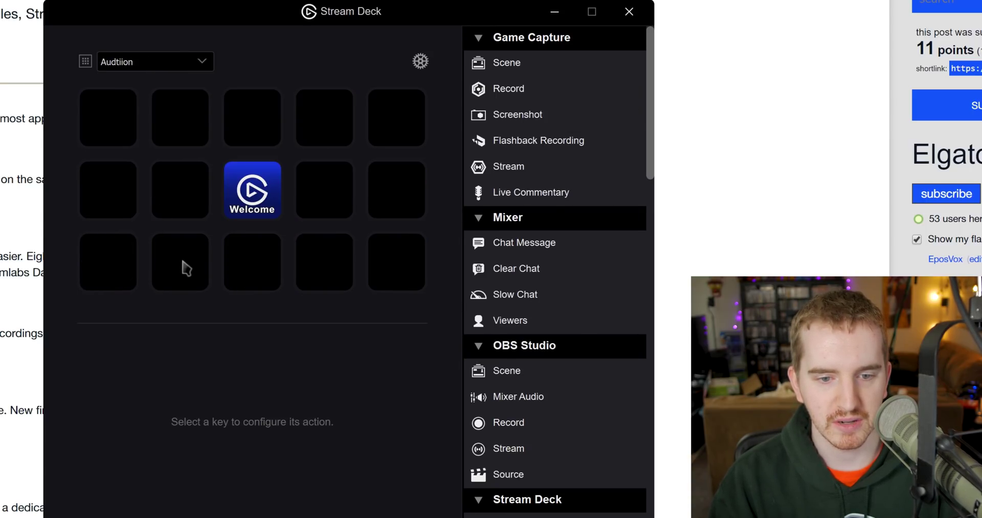
pyautogui.click(181, 63)
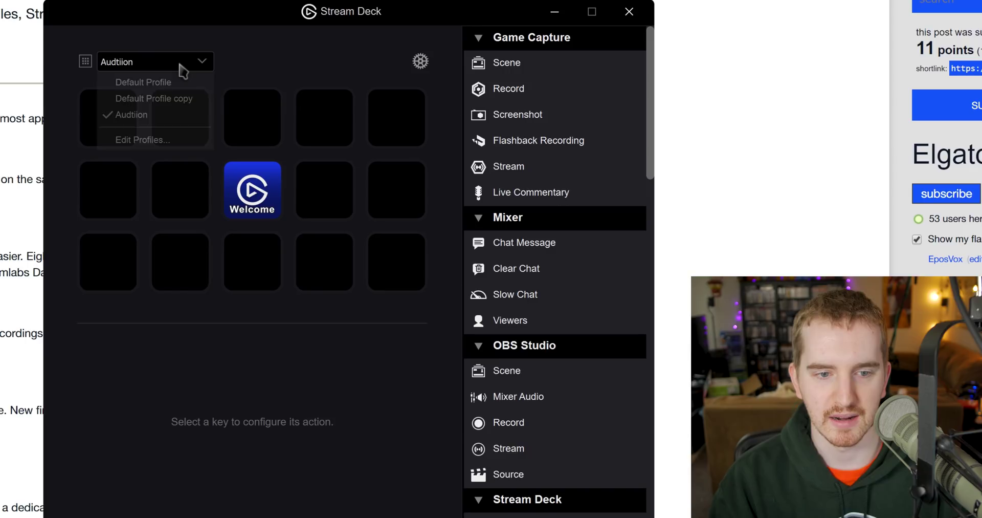
pyautogui.click(179, 92)
# - Copy the Normalize key from the Au folder into an empty Audtiion slot
pyautogui.doubleClick(242, 130)
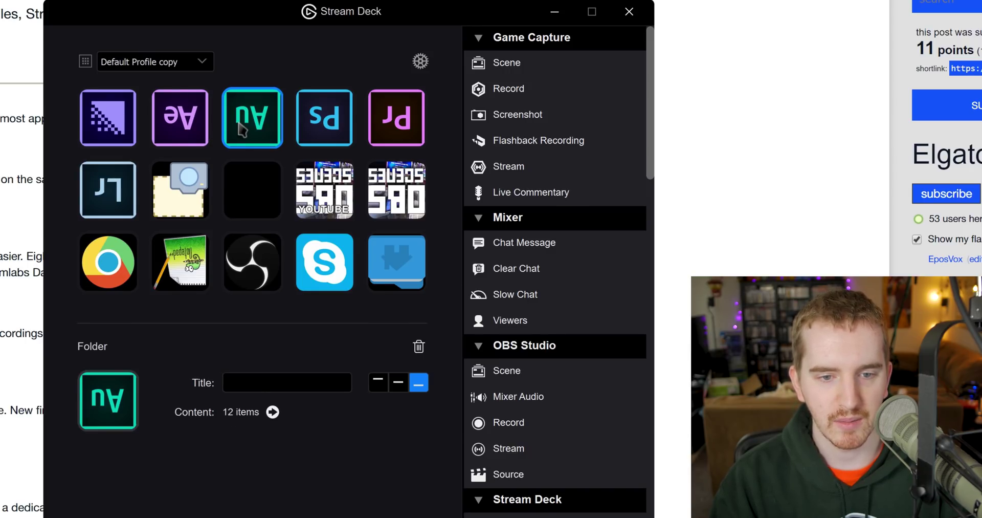
pyautogui.rightClick(241, 190)
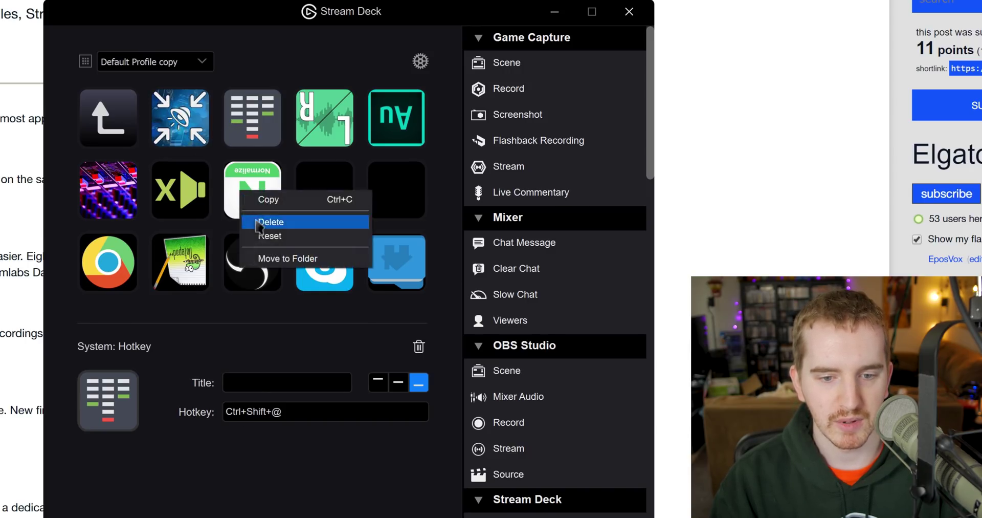
pyautogui.click(269, 205)
pyautogui.click(184, 61)
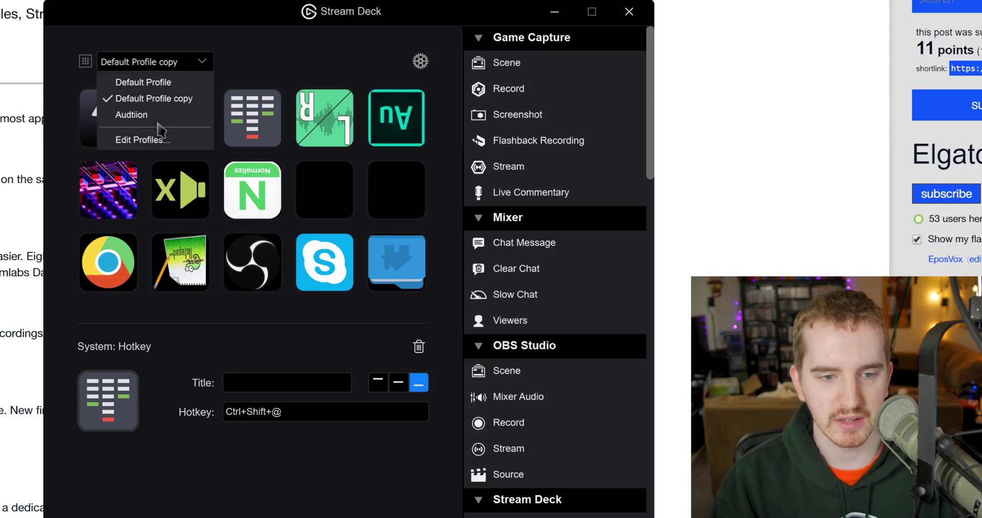
pyautogui.click(169, 119)
pyautogui.rightClick(179, 122)
pyautogui.click(192, 124)
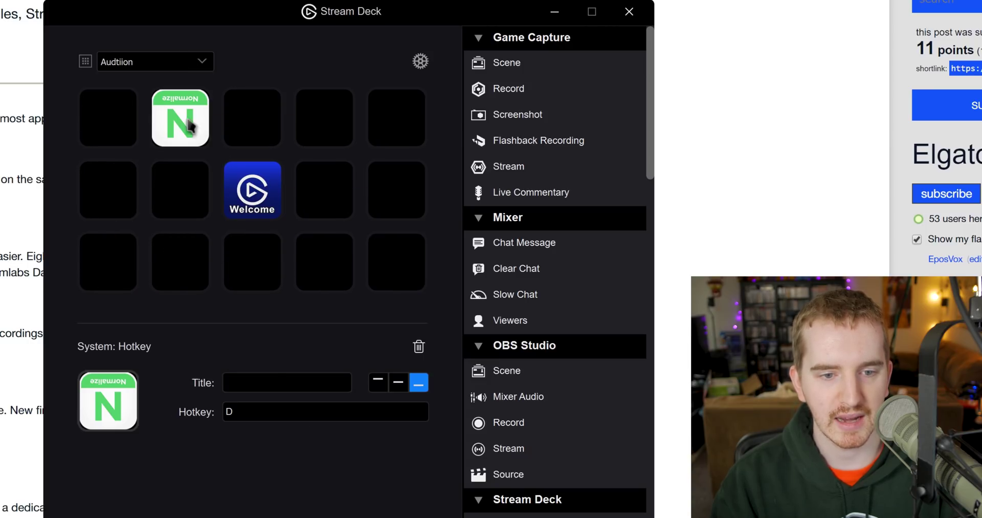
# - Copy the compress key into Audtiion, moving Normalize down one row to make room
pyautogui.click(182, 62)
pyautogui.click(178, 102)
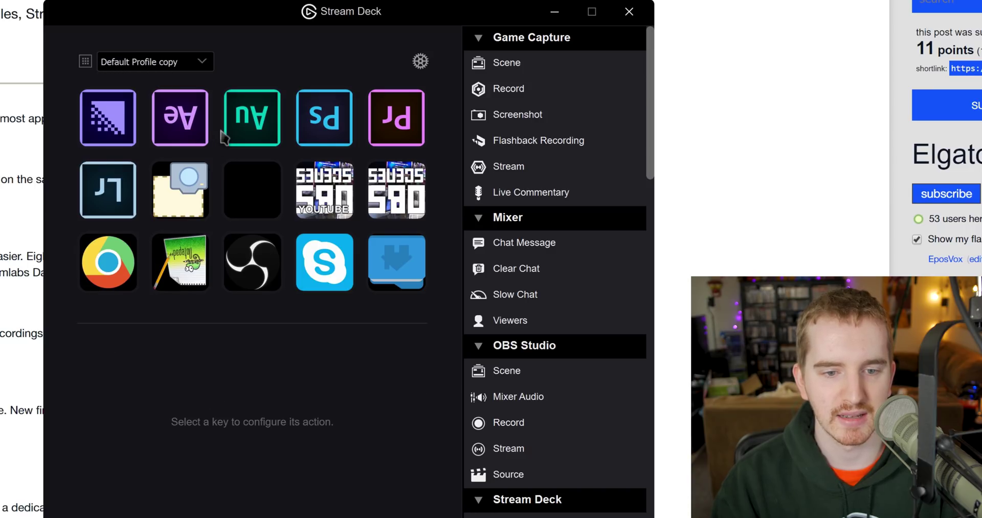
pyautogui.doubleClick(228, 135)
pyautogui.rightClick(189, 132)
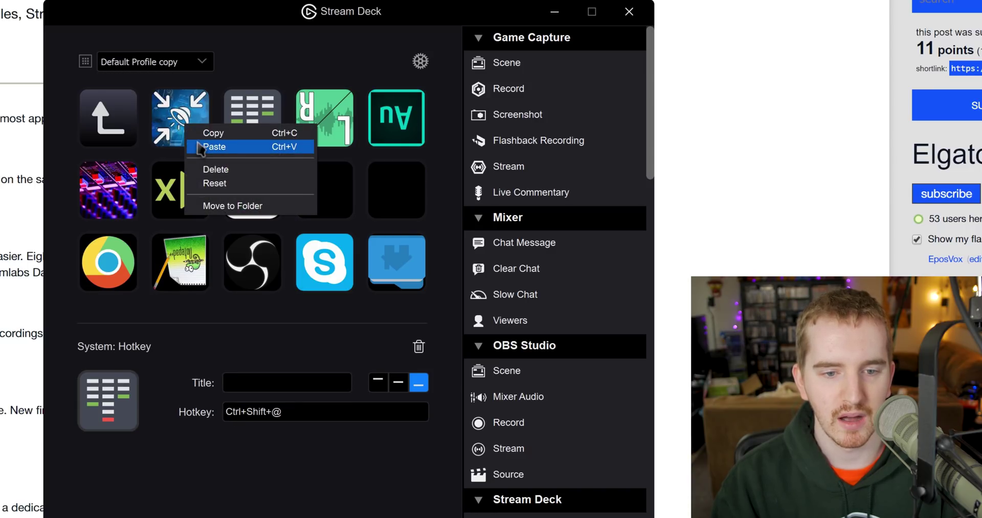
pyautogui.click(203, 134)
pyautogui.click(167, 62)
pyautogui.click(166, 116)
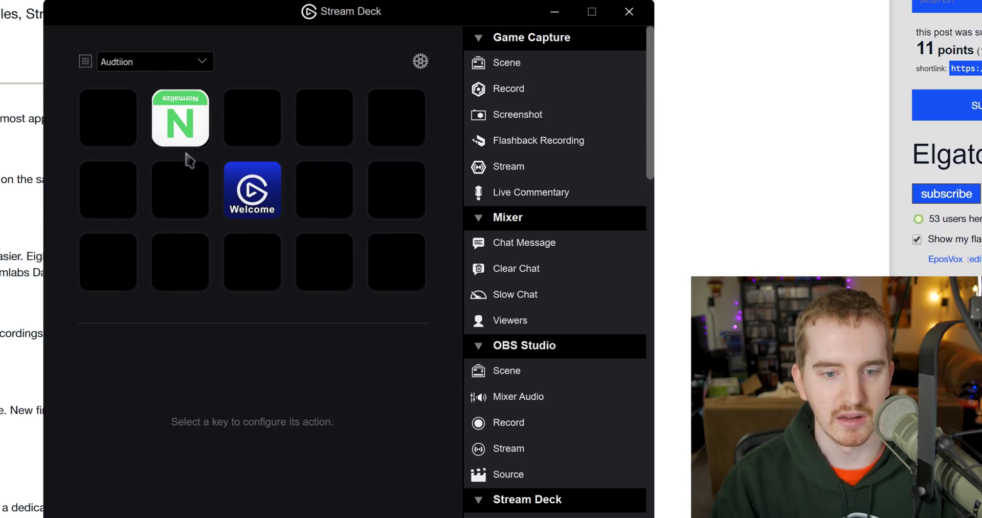
pyautogui.moveTo(194, 144); pyautogui.dragTo(197, 207)
pyautogui.rightClick(193, 105)
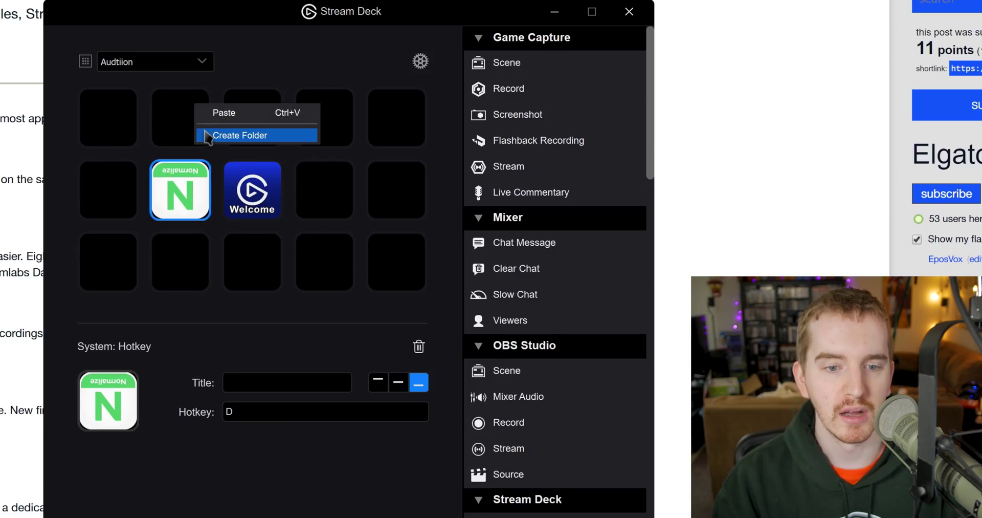
pyautogui.click(218, 109)
# - Copy the meter hotkey key from Default Profile copy into an empty Audtiion slot
pyautogui.click(167, 64)
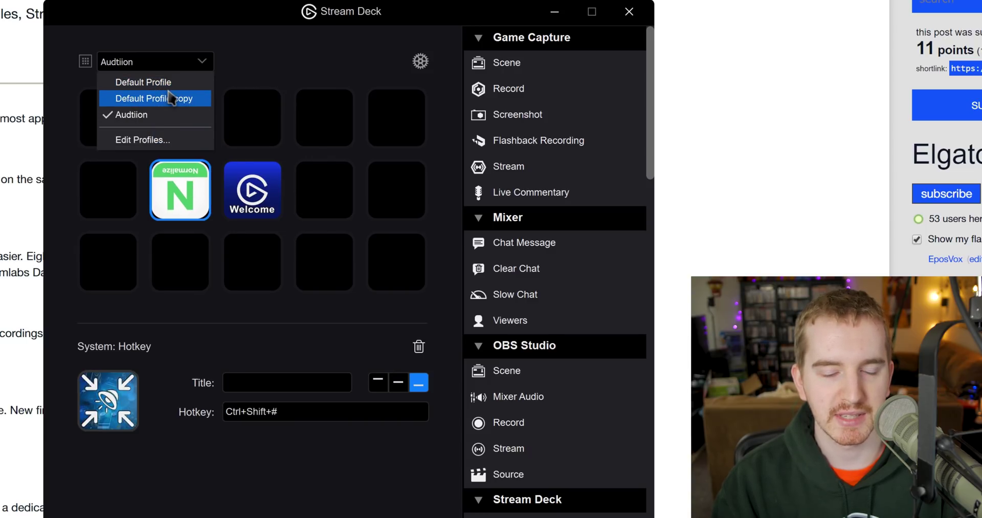
pyautogui.click(171, 97)
pyautogui.click(246, 140)
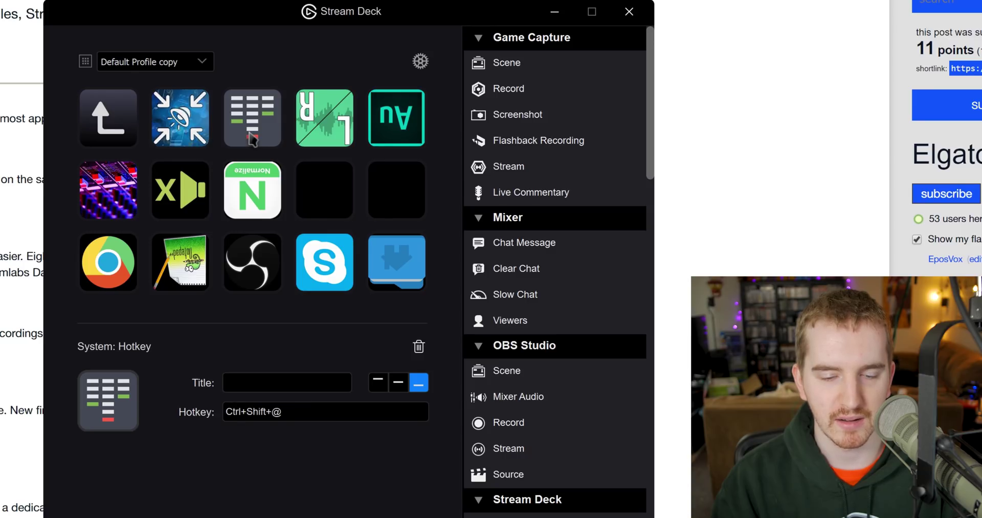
pyautogui.rightClick(252, 139)
pyautogui.click(267, 141)
pyautogui.click(190, 61)
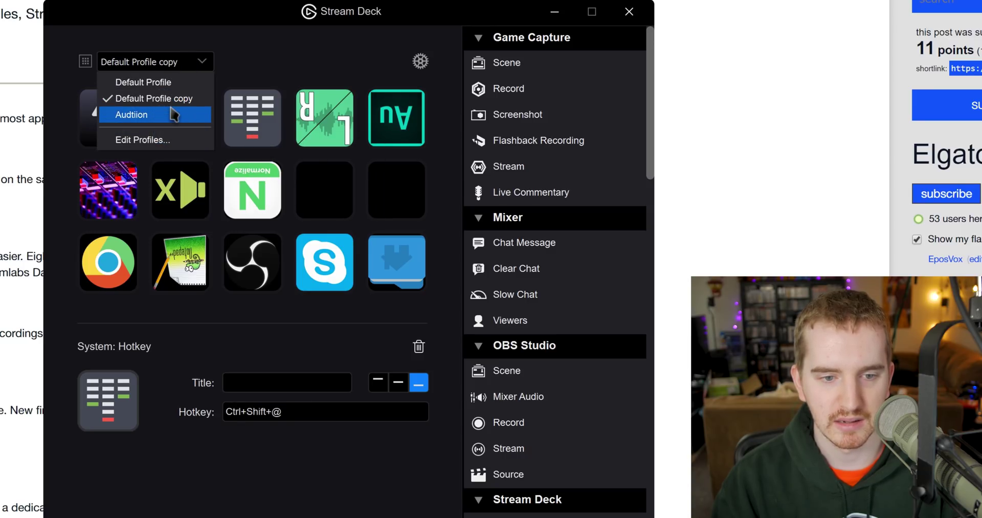
pyautogui.click(174, 114)
pyautogui.rightClick(265, 122)
pyautogui.click(281, 126)
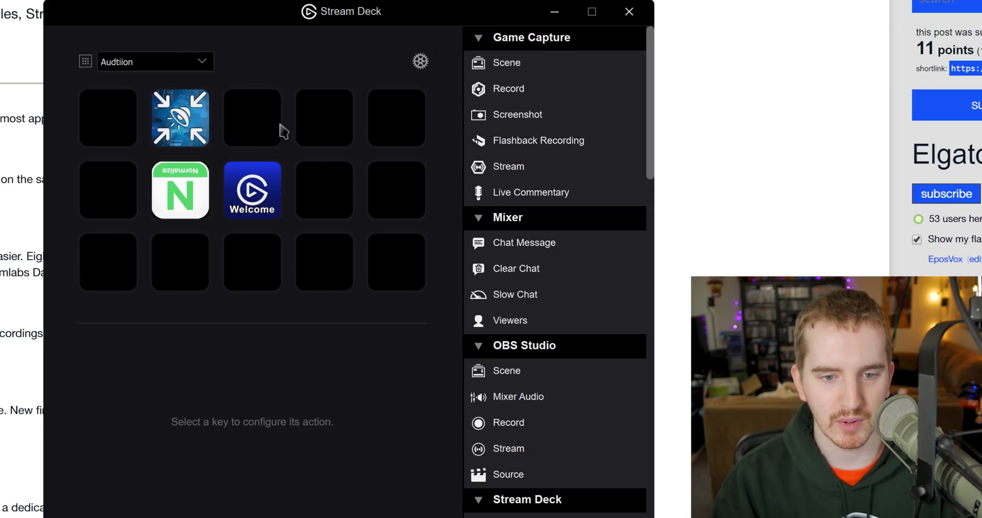
pyautogui.rightClick(283, 131)
pyautogui.click(297, 127)
# - Return to Default Profile copy's Audition folder and bring up the Windows Start menu
pyautogui.click(172, 62)
pyautogui.click(176, 81)
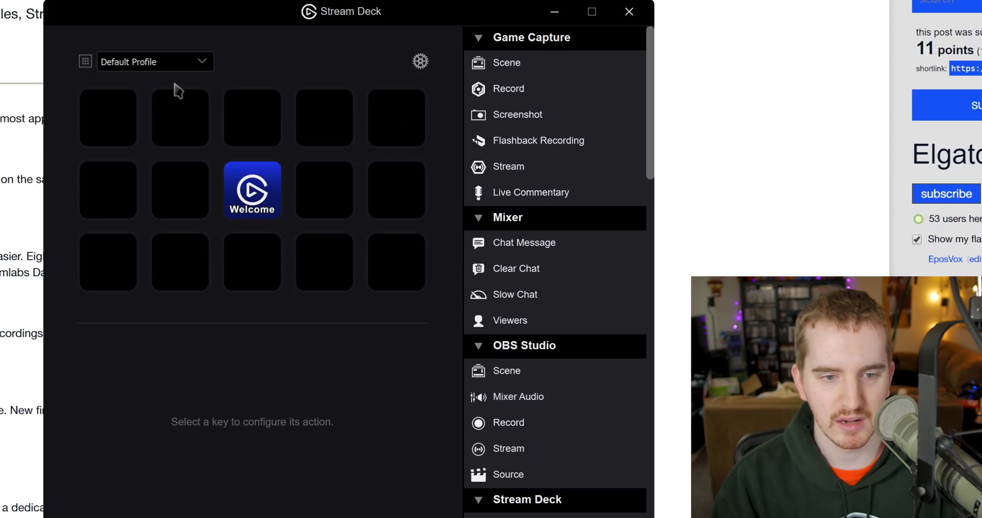
pyautogui.click(171, 62)
pyautogui.click(176, 98)
pyautogui.click(243, 116)
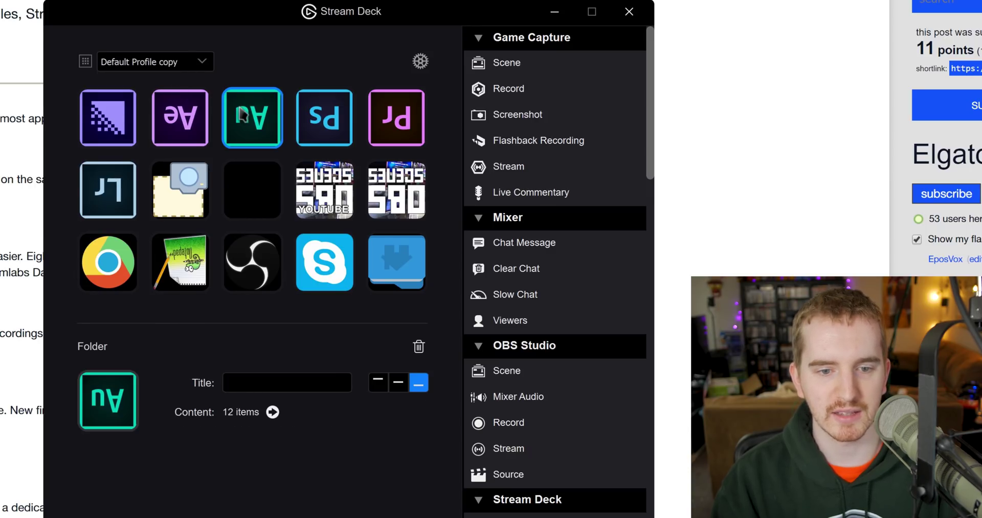
pyautogui.click(243, 116)
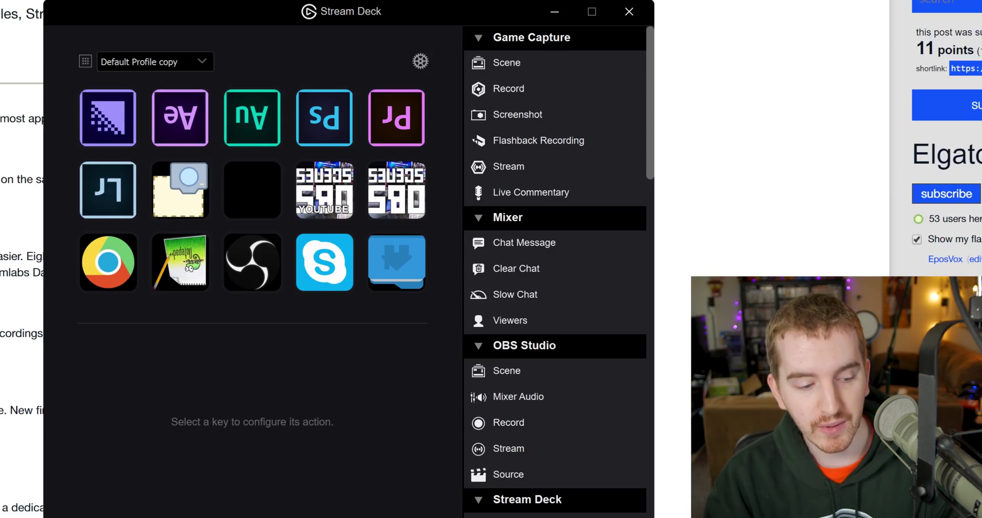
pyautogui.press('super')
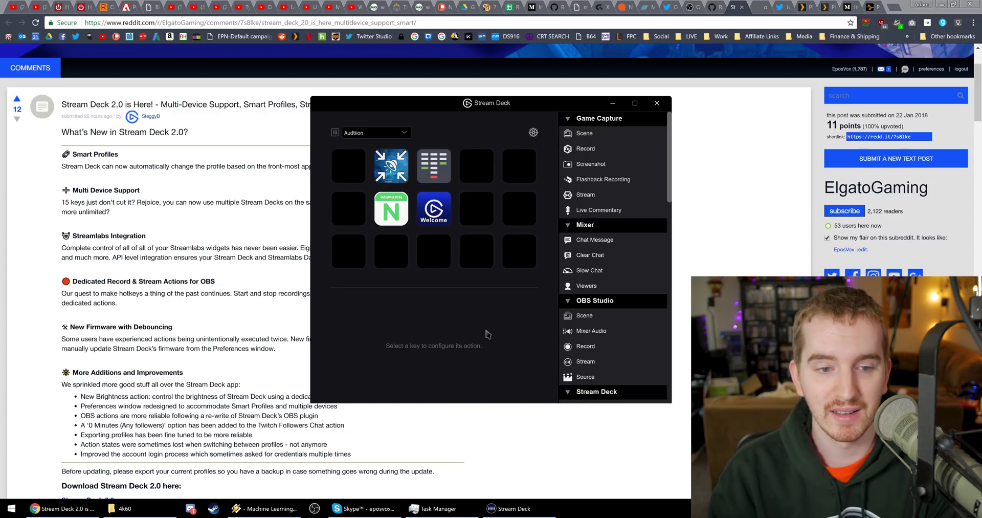
# - Link the Default Profile copy profile to the Default Profile application entry
pyautogui.click(462, 314)
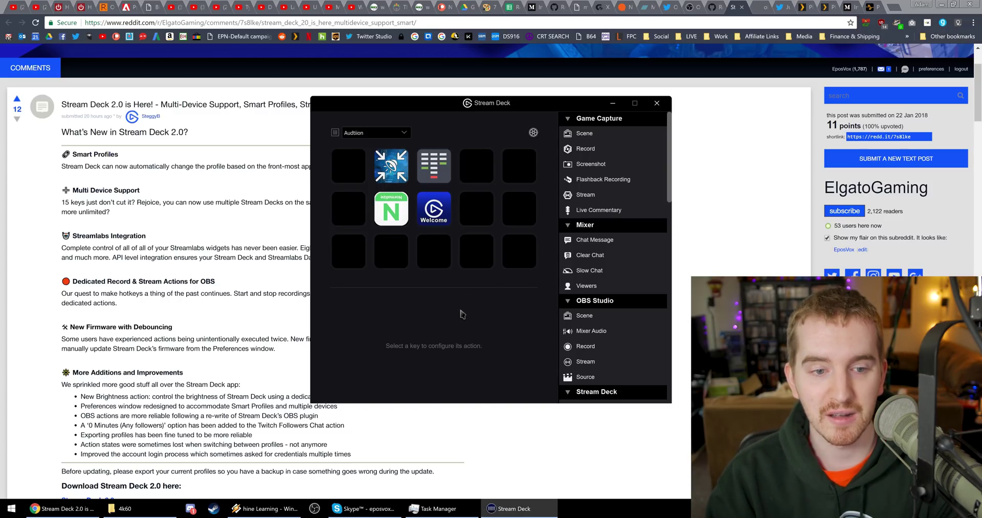
pyautogui.click(387, 134)
pyautogui.click(392, 154)
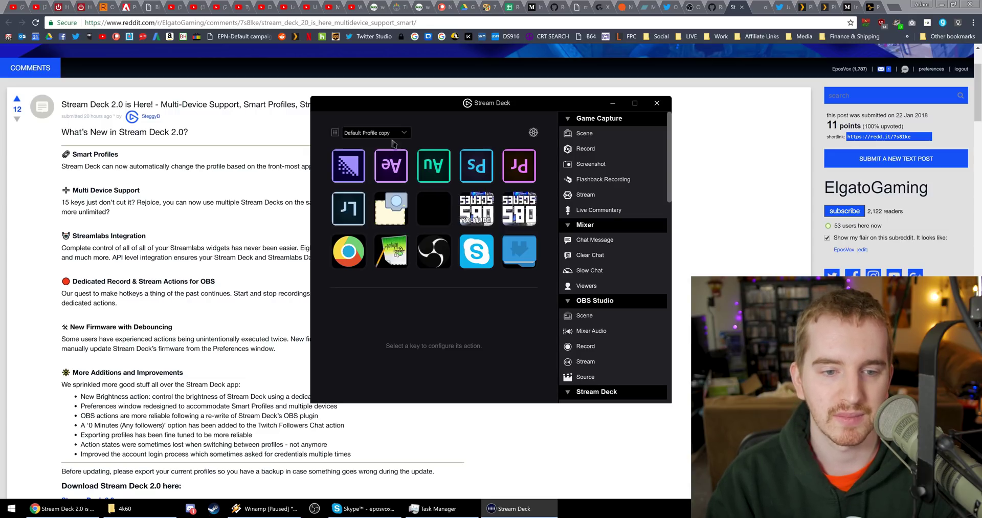
pyautogui.click(532, 137)
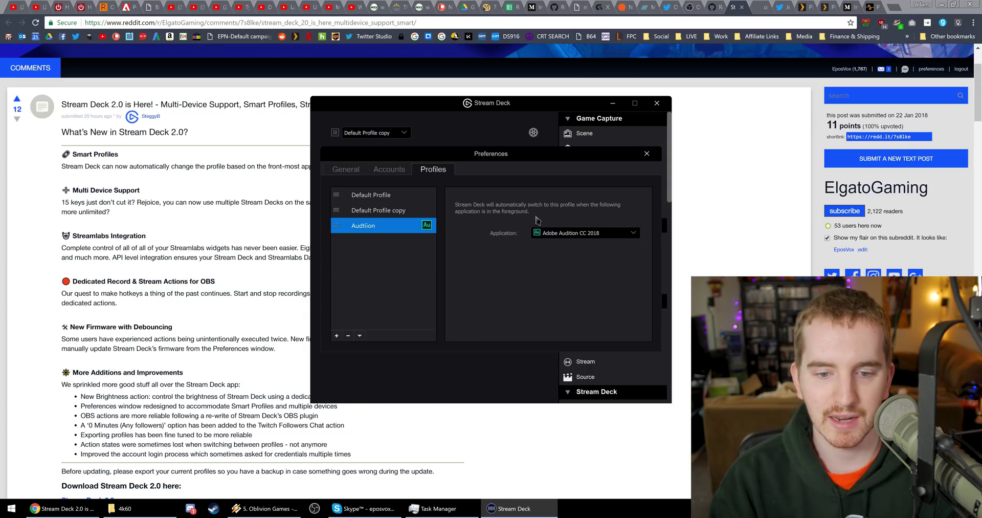
pyautogui.click(359, 212)
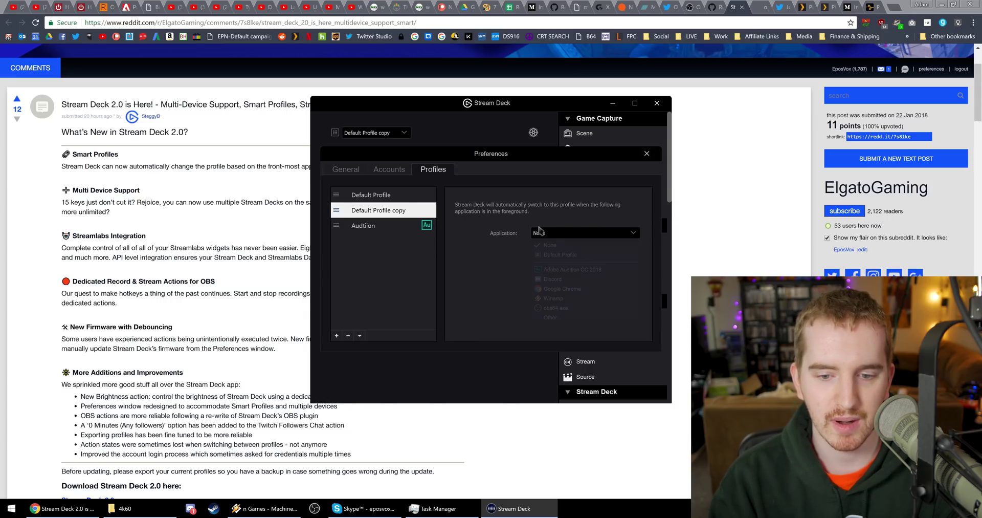
pyautogui.click(541, 255)
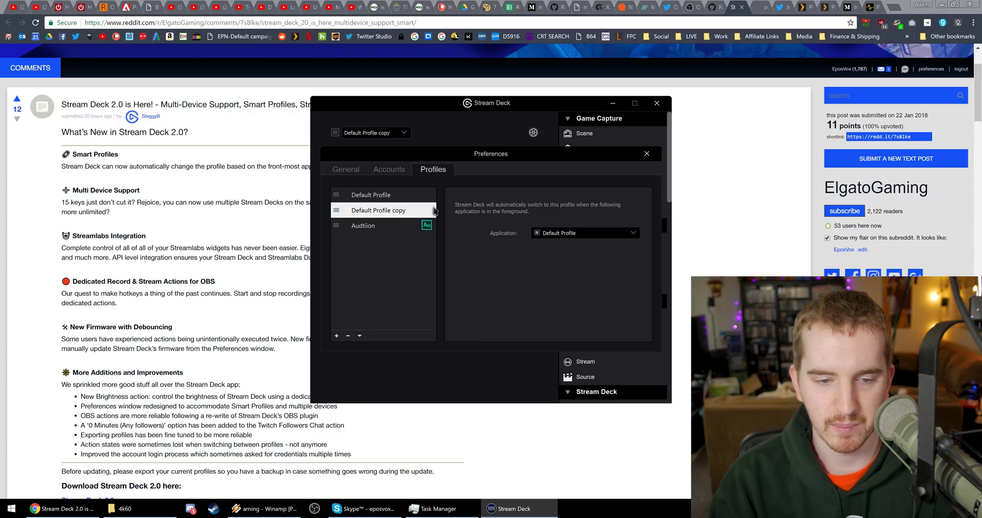
pyautogui.click(429, 226)
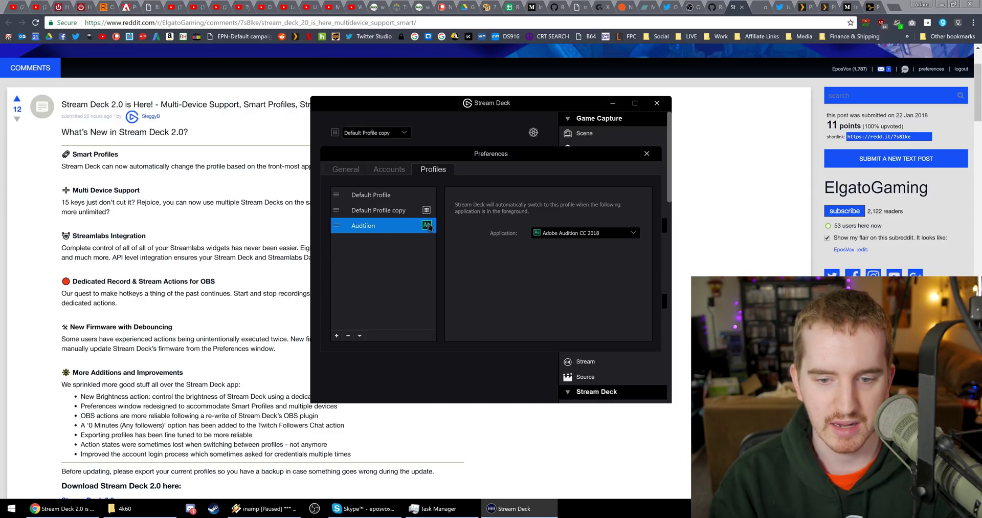
pyautogui.click(646, 153)
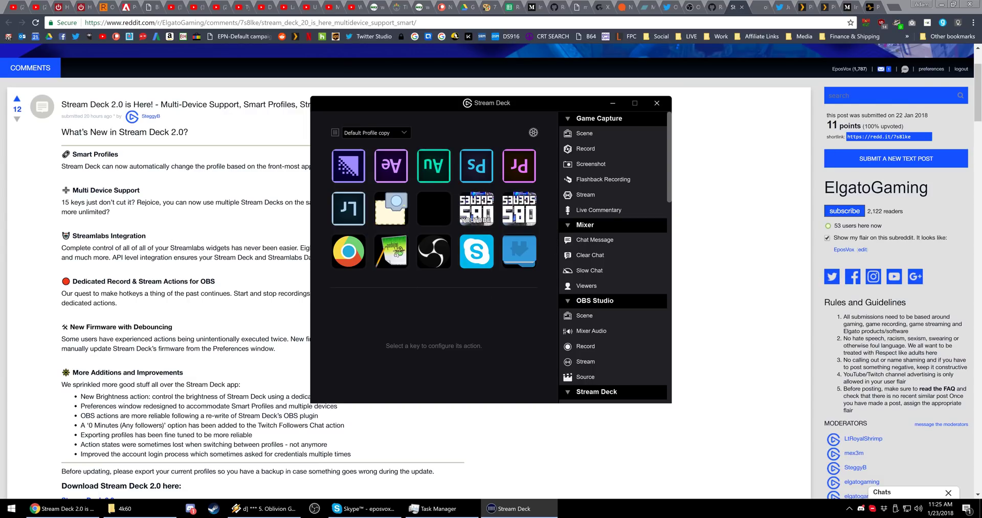
# - Switch away and back, then confirm Default Profile copy keeps Default Profile as its application
pyautogui.hotkey('alt', 'Tab')
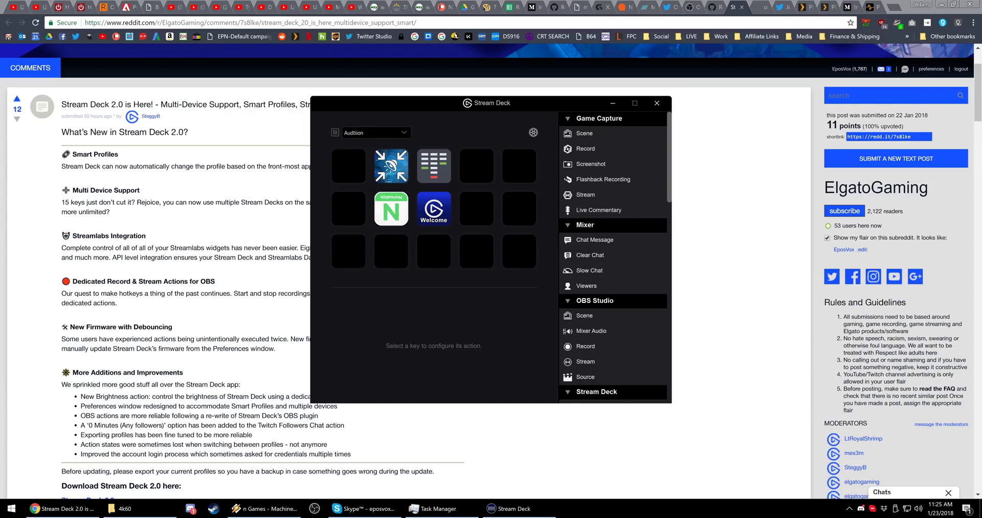
pyautogui.click(381, 284)
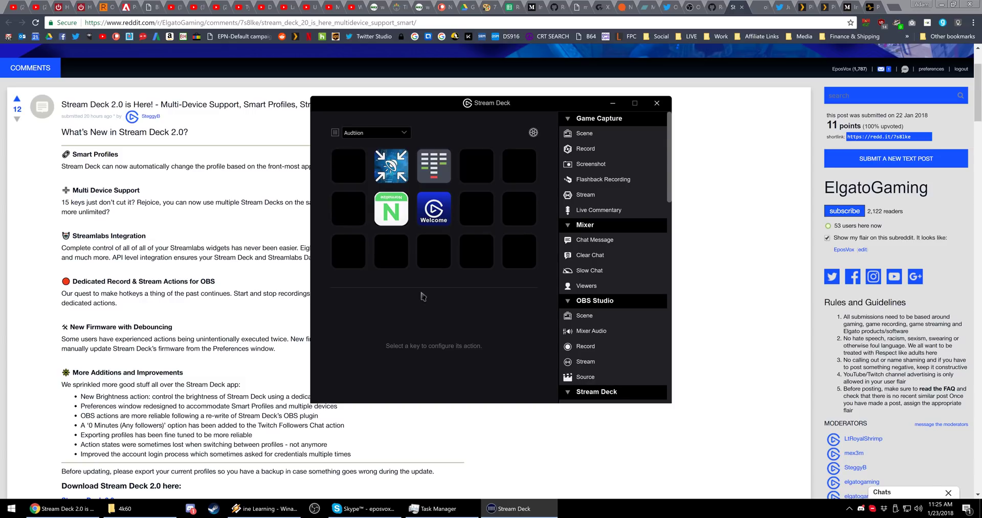
pyautogui.click(373, 132)
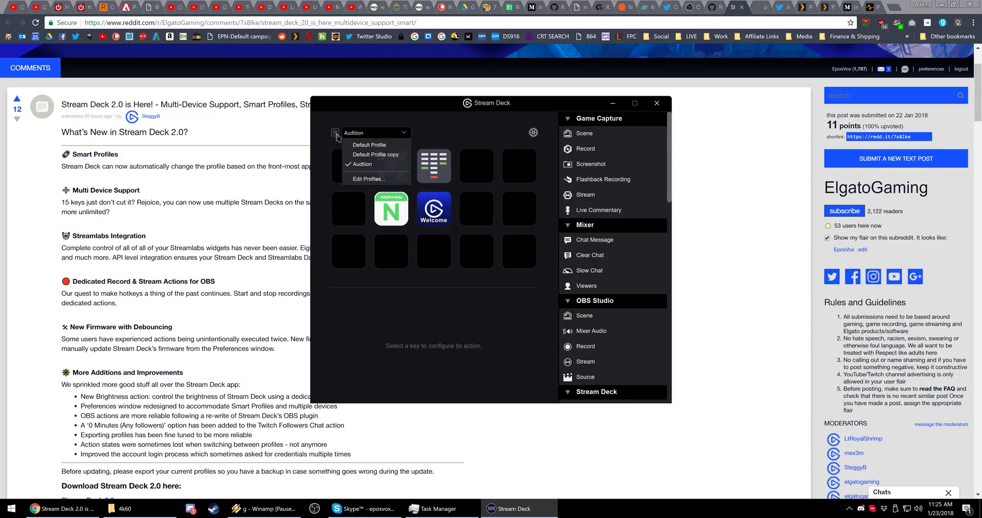
pyautogui.click(361, 153)
pyautogui.click(532, 133)
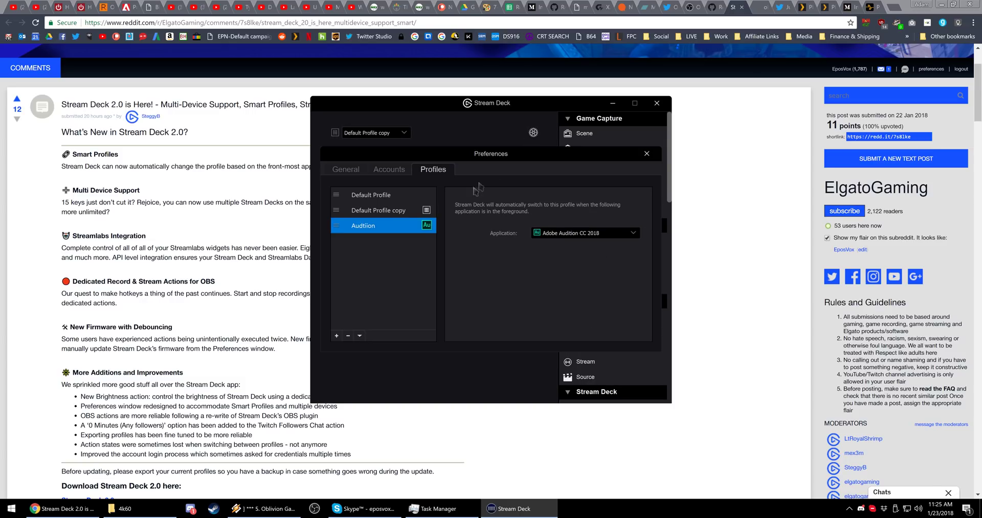
pyautogui.click(427, 214)
pyautogui.click(543, 233)
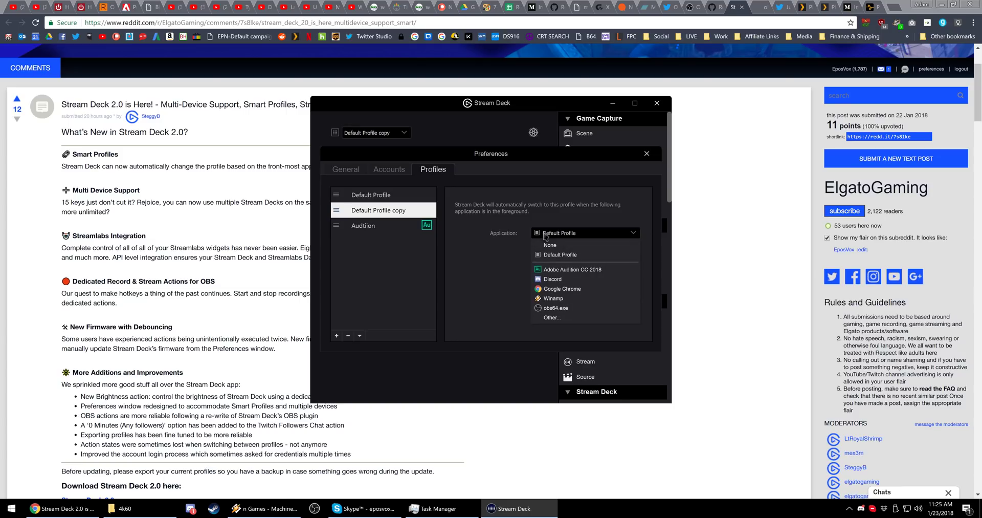
pyautogui.click(543, 228)
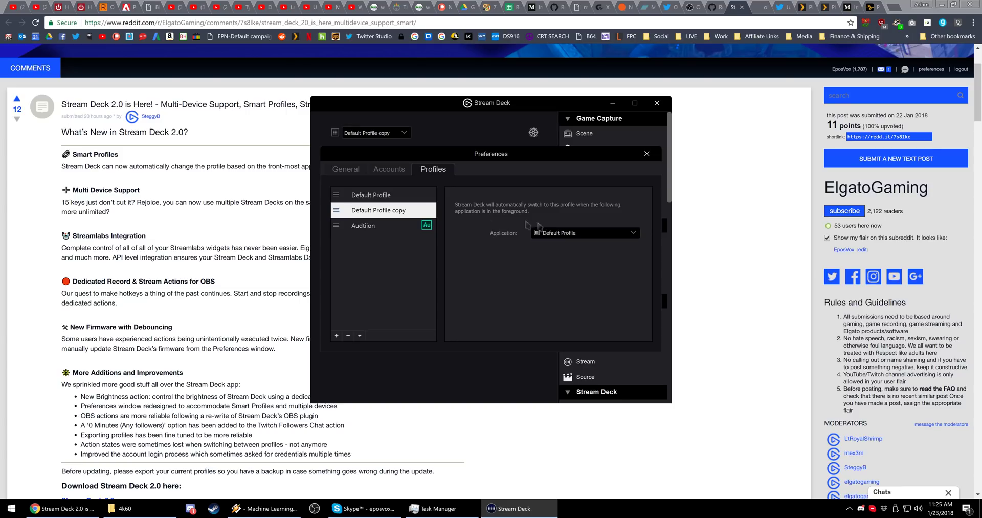
pyautogui.click(647, 154)
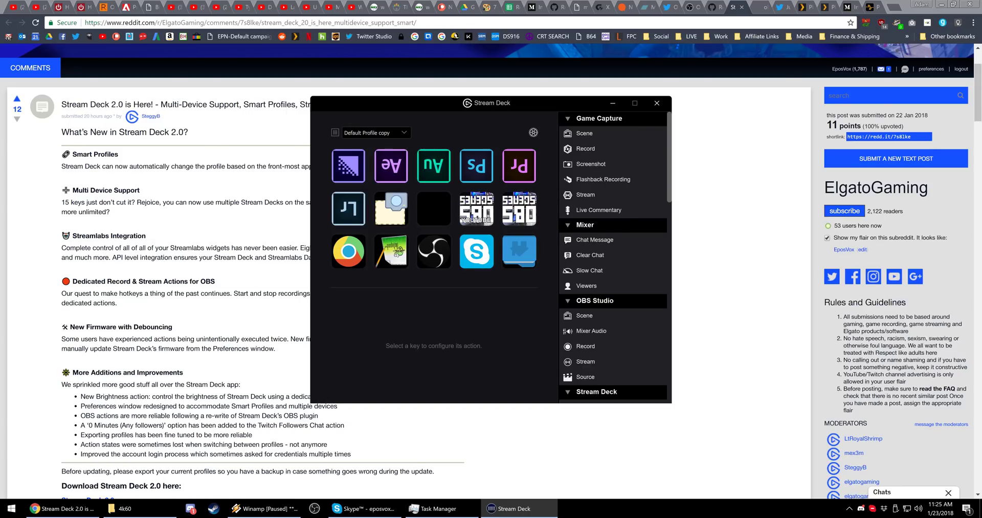
# - Add a Switch Profile key to Audtiion set to switch to Default Profile copy
pyautogui.scroll(-4, 614, 256)
pyautogui.moveTo(594, 240); pyautogui.dragTo(352, 170)
pyautogui.click(460, 339)
pyautogui.click(445, 369)
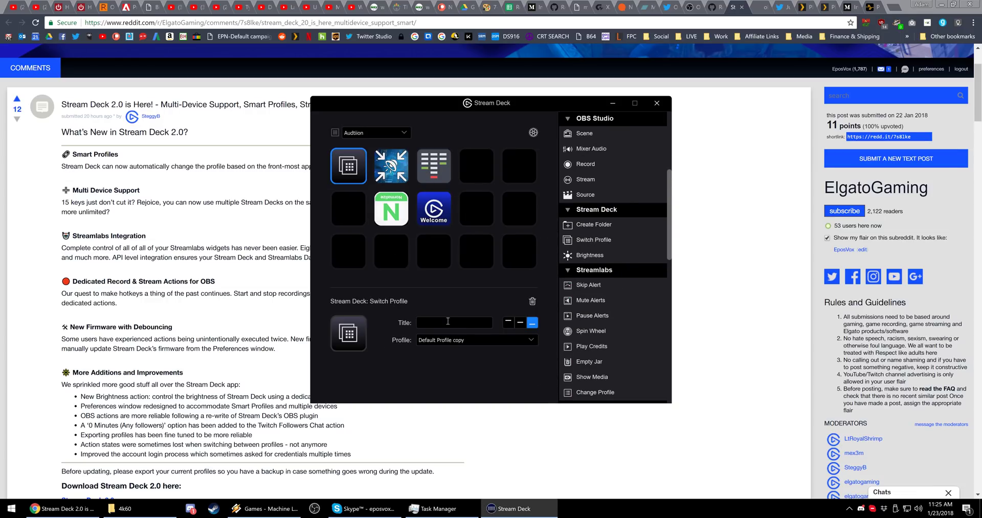
pyautogui.click(491, 168)
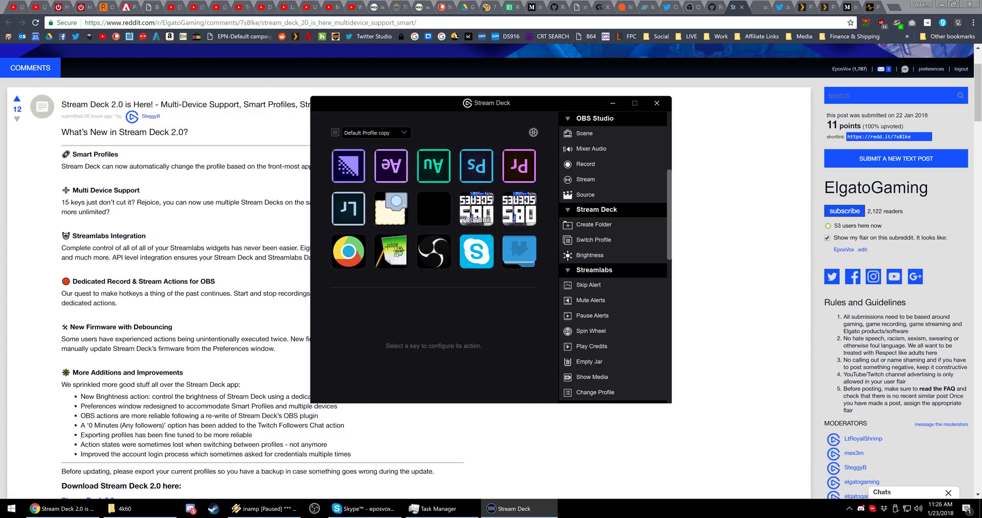
# - Review the Audtiion and Default Profile copy application links in Preferences without changing them
pyautogui.click(342, 320)
pyautogui.click(534, 132)
pyautogui.click(387, 170)
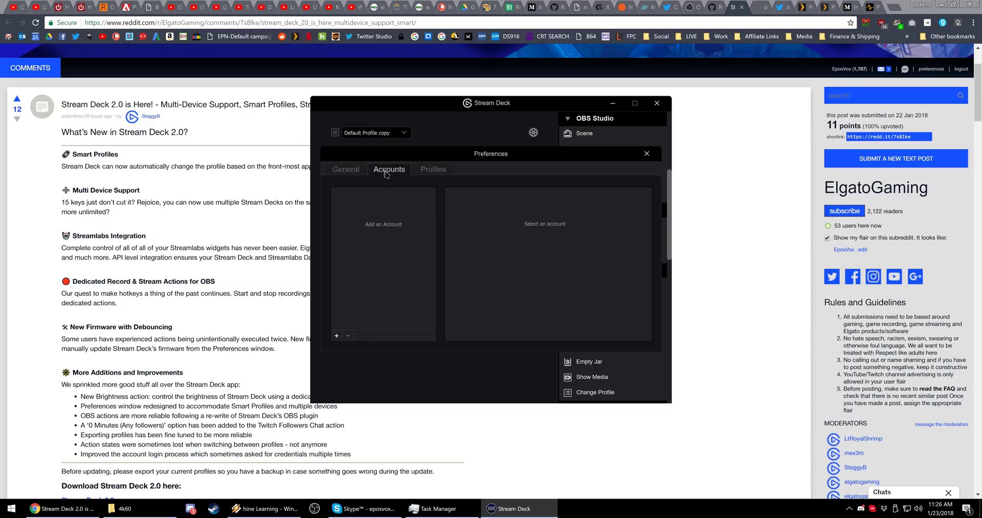
pyautogui.click(425, 172)
pyautogui.click(386, 227)
pyautogui.click(533, 236)
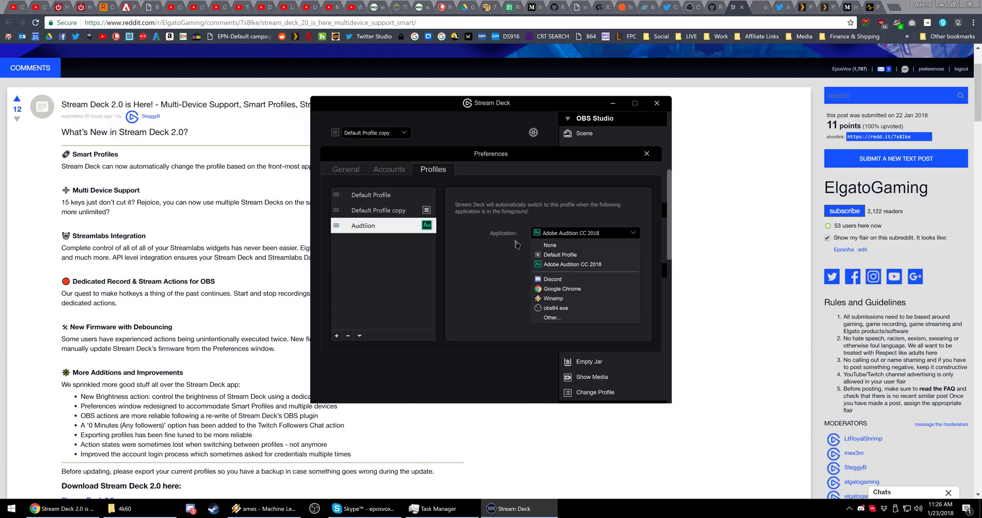
pyautogui.click(340, 212)
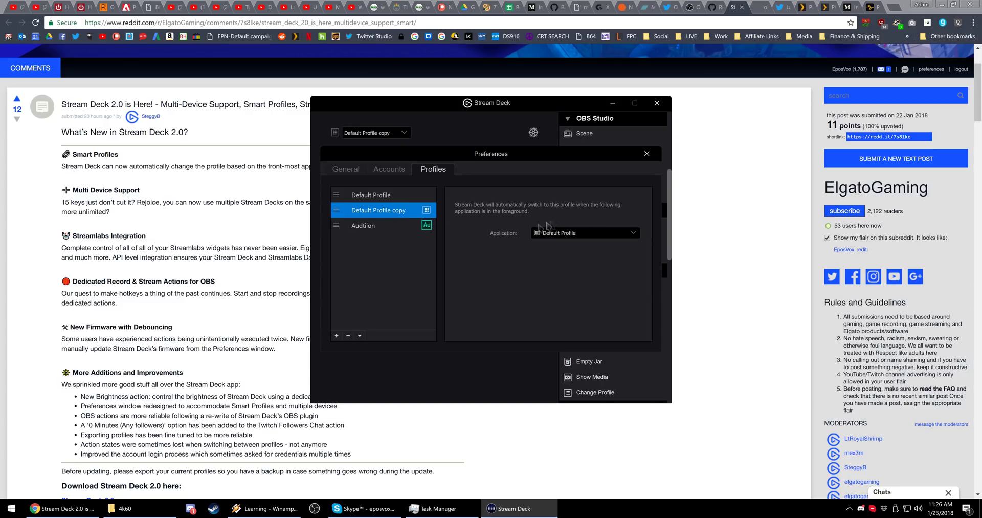
pyautogui.click(588, 232)
pyautogui.click(590, 256)
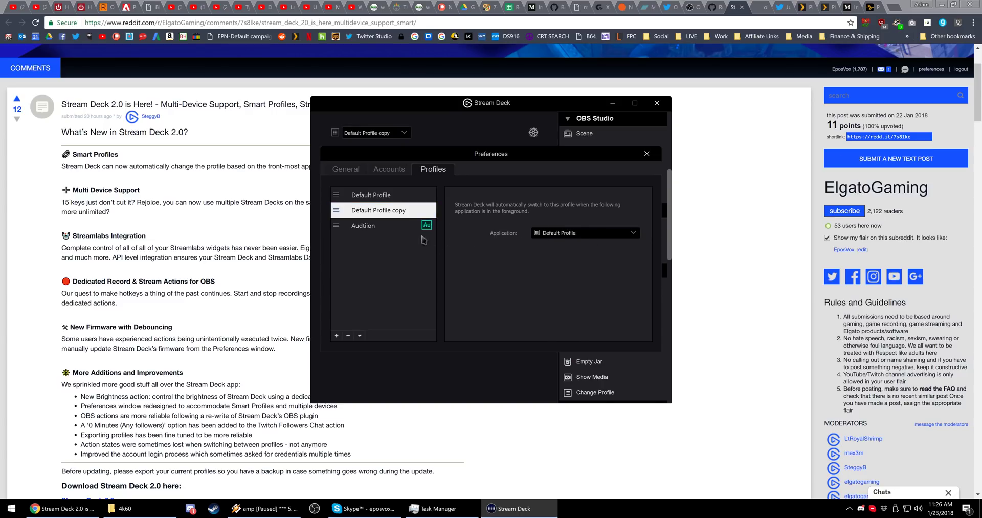
pyautogui.click(395, 232)
pyautogui.click(360, 335)
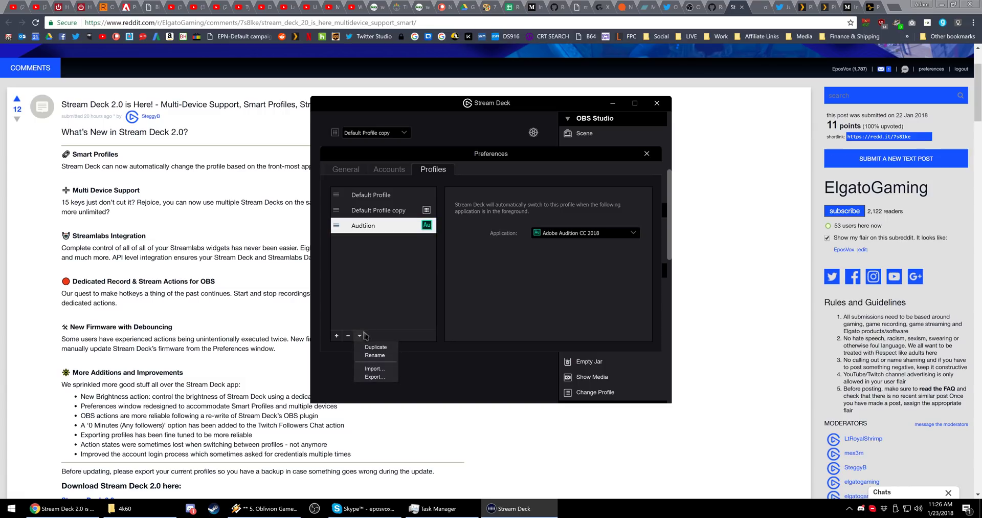
pyautogui.click(385, 211)
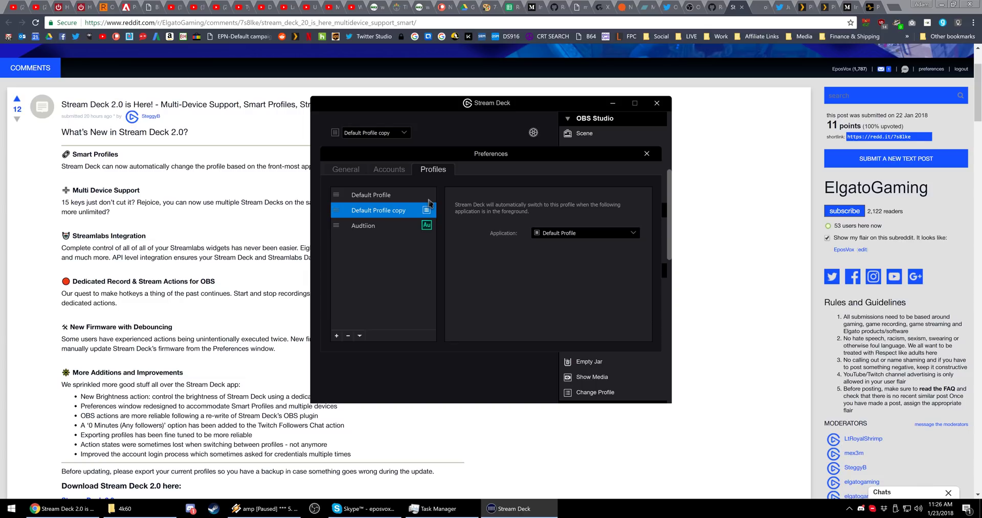
pyautogui.click(647, 153)
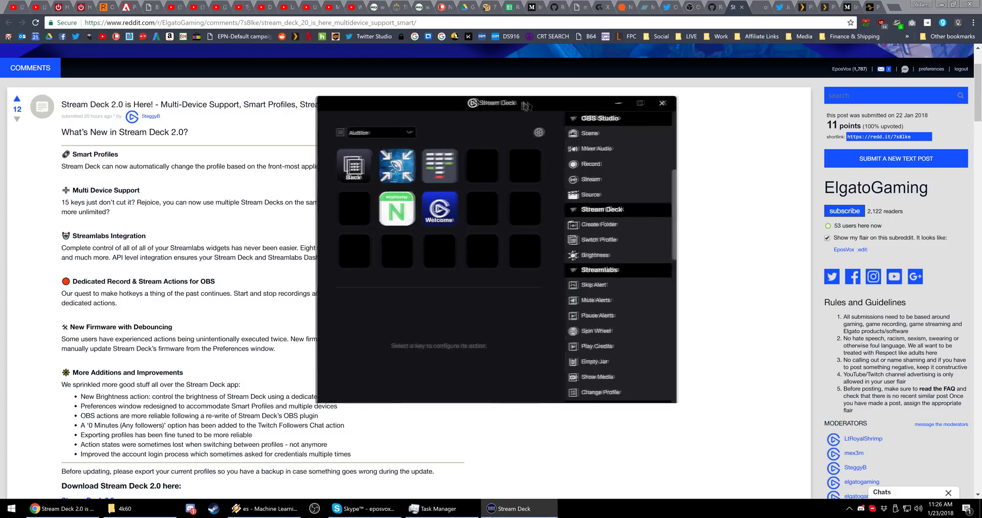
# - Move the Stream Deck window to the right while the firmware update runs
pyautogui.moveTo(517, 106); pyautogui.dragTo(661, 110)
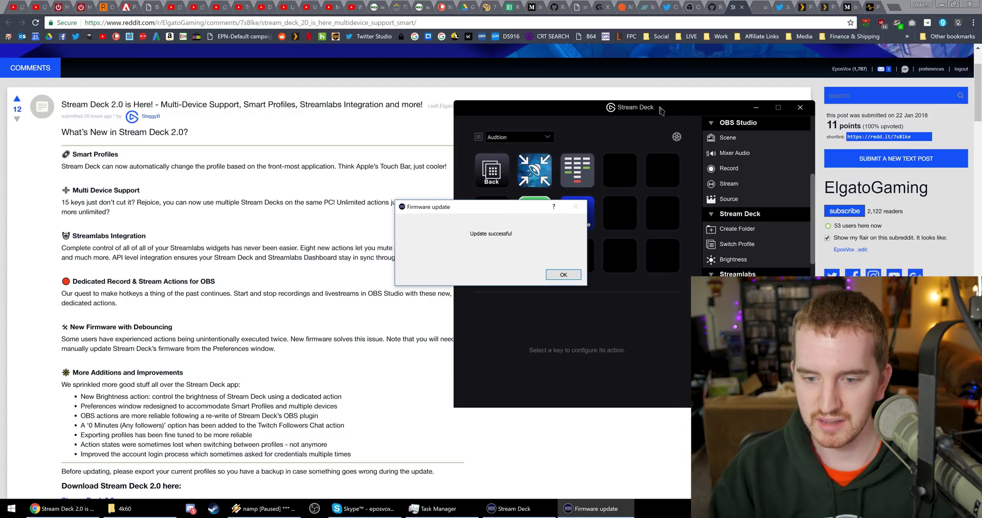
# - Acknowledge the Update successful firmware message
pyautogui.click(564, 276)
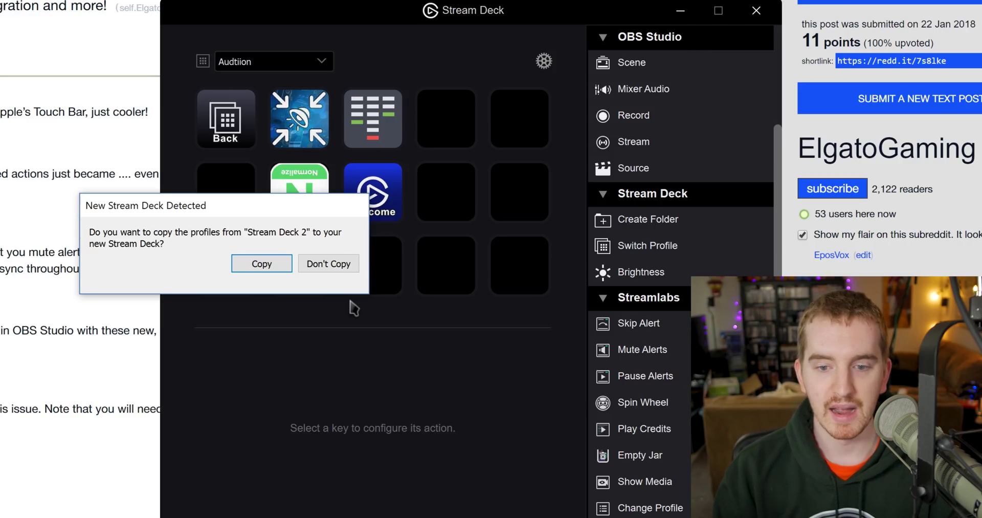
# - Copy the Stream Deck 2 profiles onto the new deck and open the connected-deck list
pyautogui.click(274, 265)
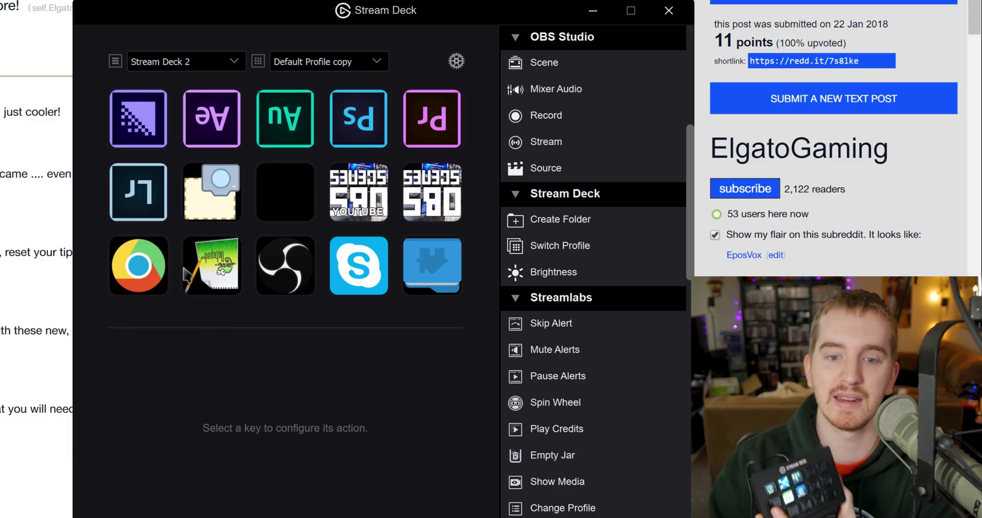
pyautogui.click(145, 64)
# - Compare Stream Deck 2 and 3 layouts, then move Stream Deck 3's hotkey key from slot three to four
pyautogui.click(156, 98)
pyautogui.click(187, 64)
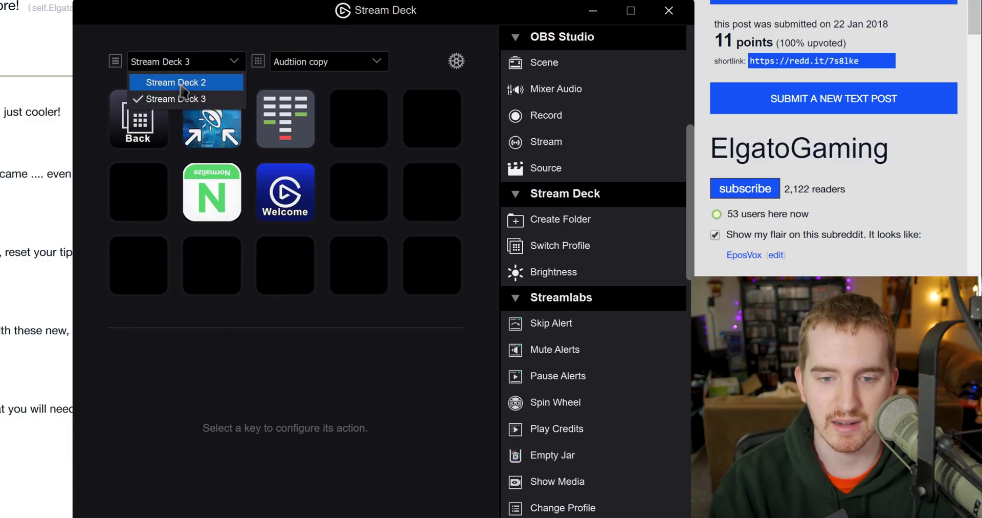
pyautogui.click(180, 85)
pyautogui.click(190, 64)
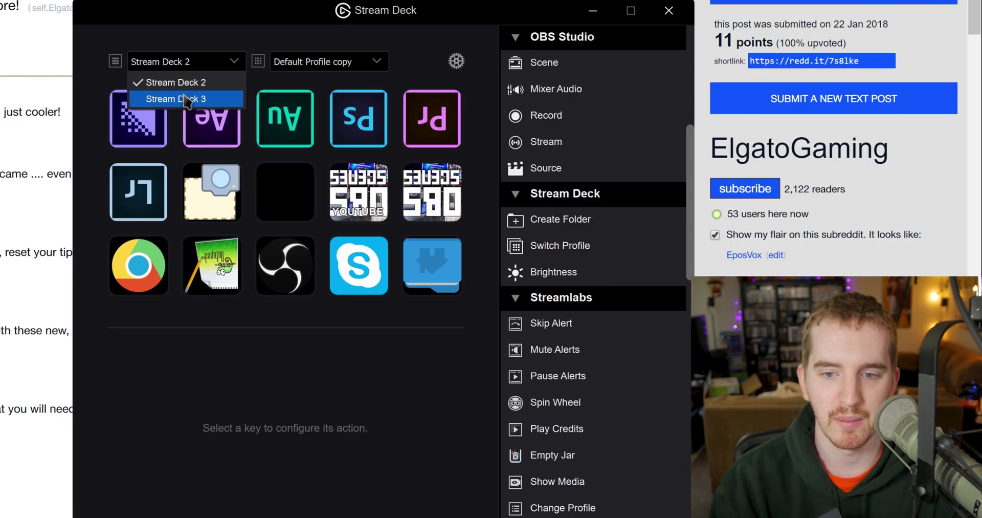
pyautogui.click(190, 97)
pyautogui.click(194, 64)
pyautogui.click(199, 82)
pyautogui.click(199, 66)
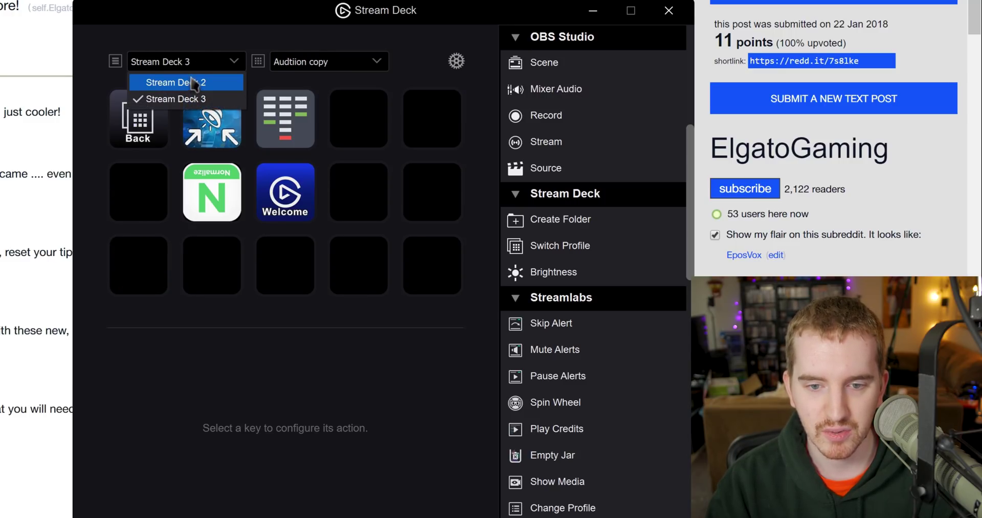
pyautogui.click(307, 44)
pyautogui.moveTo(285, 119); pyautogui.dragTo(366, 127)
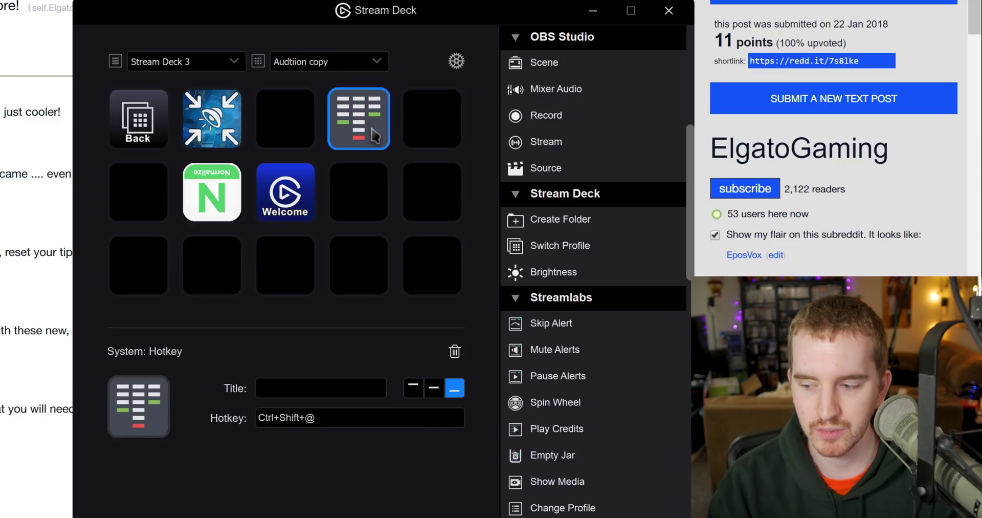
# - In General preferences, rename Stream Deck 2 to MONITOR
pyautogui.click(456, 61)
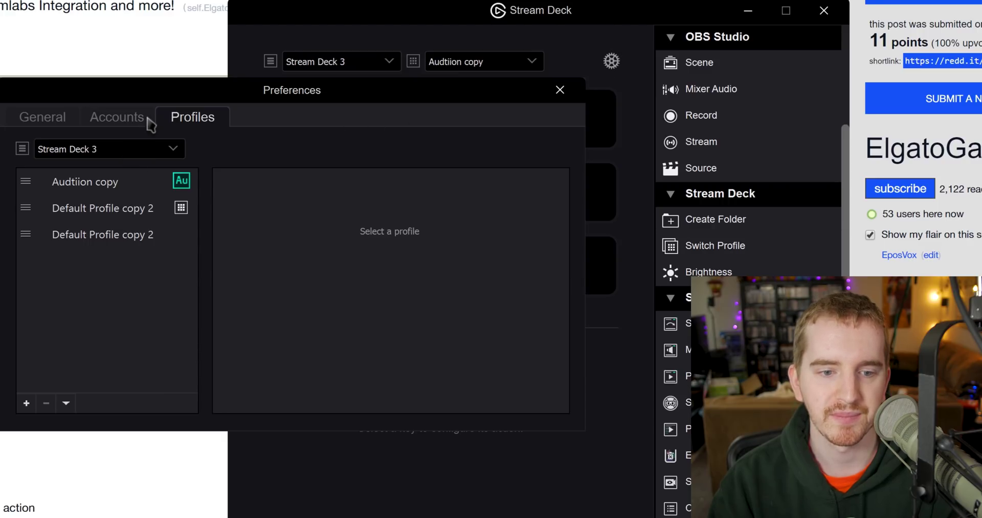
pyautogui.click(132, 146)
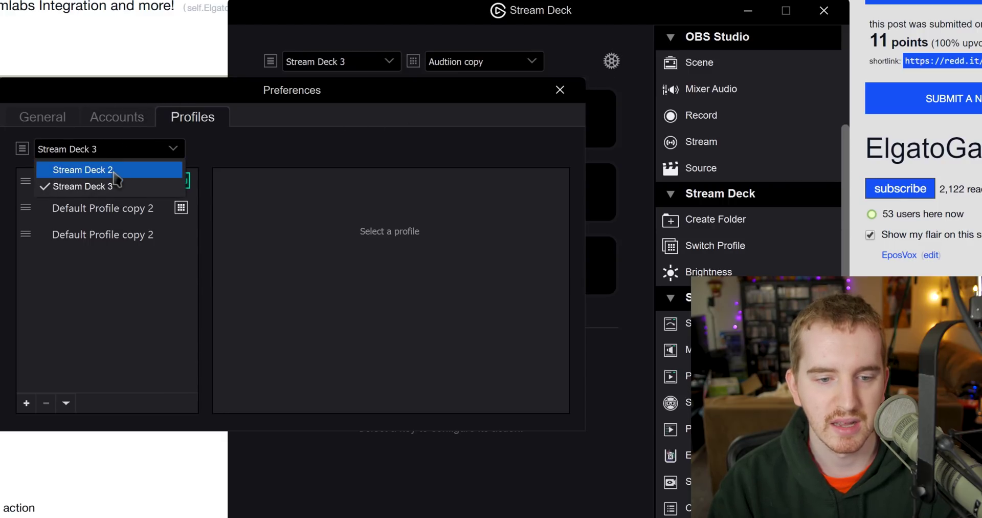
pyautogui.click(105, 118)
pyautogui.click(76, 117)
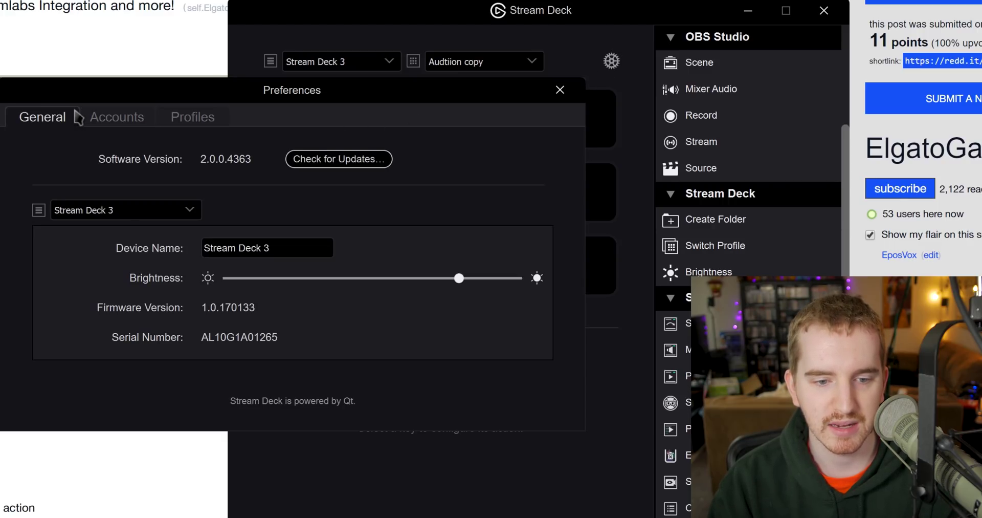
pyautogui.click(164, 210)
pyautogui.click(159, 229)
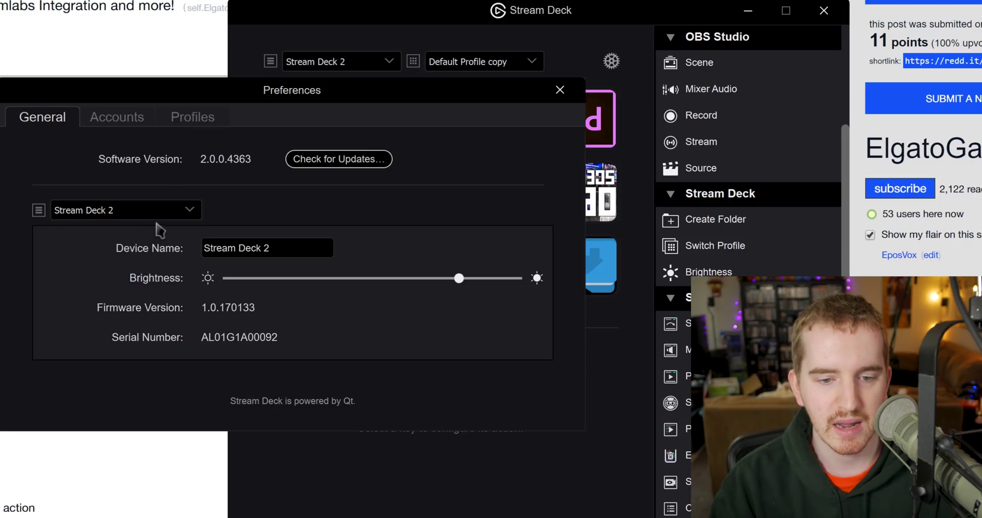
pyautogui.tripleClick(308, 243)
pyautogui.write('M')
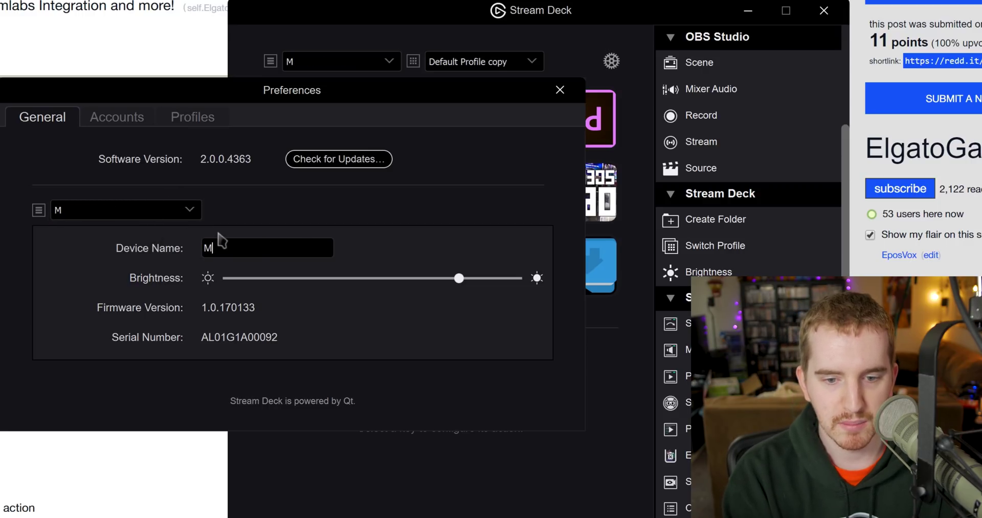
pyautogui.write('ONITOR')
# - Rename Stream Deck 3 to PRODUCTION and adjust its brightness
pyautogui.click(188, 210)
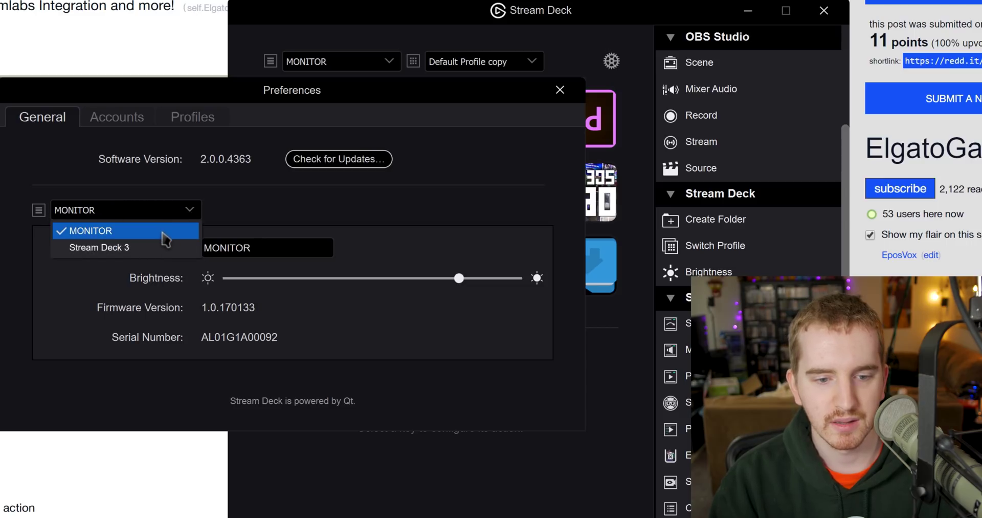
pyautogui.click(197, 250)
pyautogui.tripleClick(264, 248)
pyautogui.write('PRODUCTION')
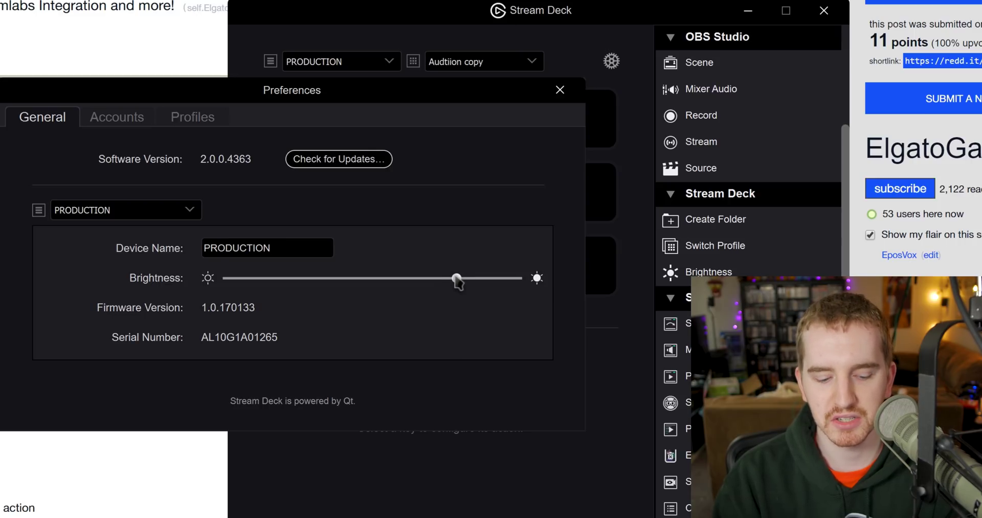
pyautogui.moveTo(456, 280)
pyautogui.mouseDown()
pyautogui.moveTo(358, 280)
pyautogui.moveTo(469, 282)
pyautogui.moveTo(451, 282)
pyautogui.mouseUp()
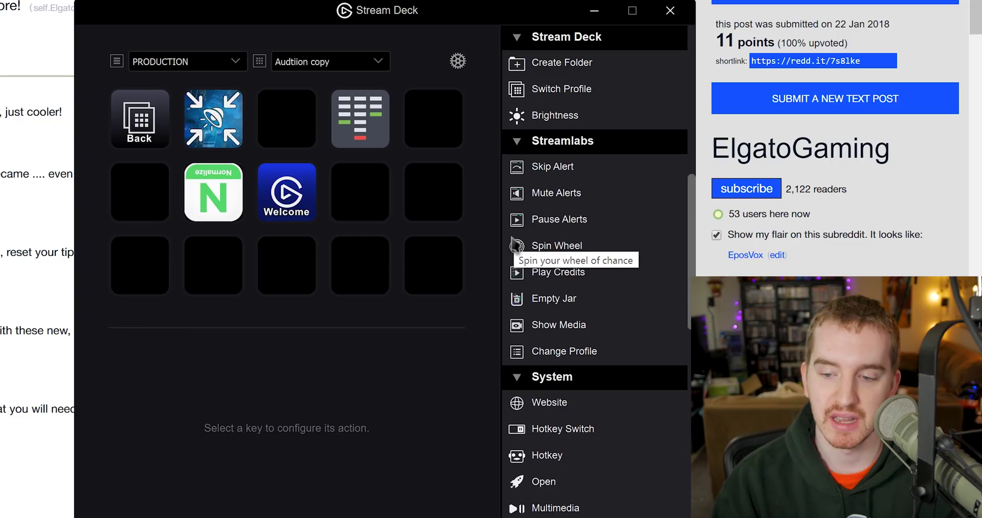
# - Place a Streamlabs Spin Wheel key on the second row's last key, leaving its account unset
pyautogui.moveTo(517, 246); pyautogui.dragTo(409, 196)
pyautogui.click(313, 415)
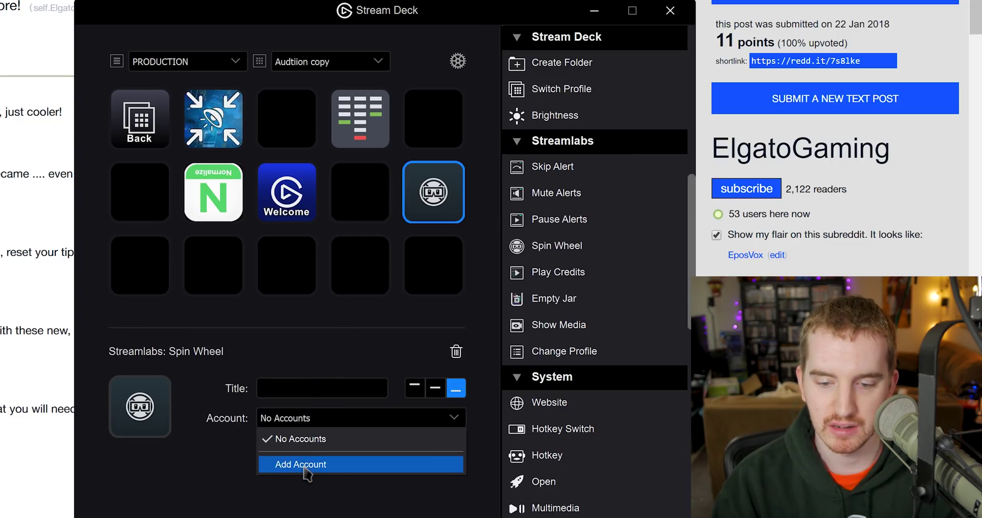
pyautogui.click(147, 413)
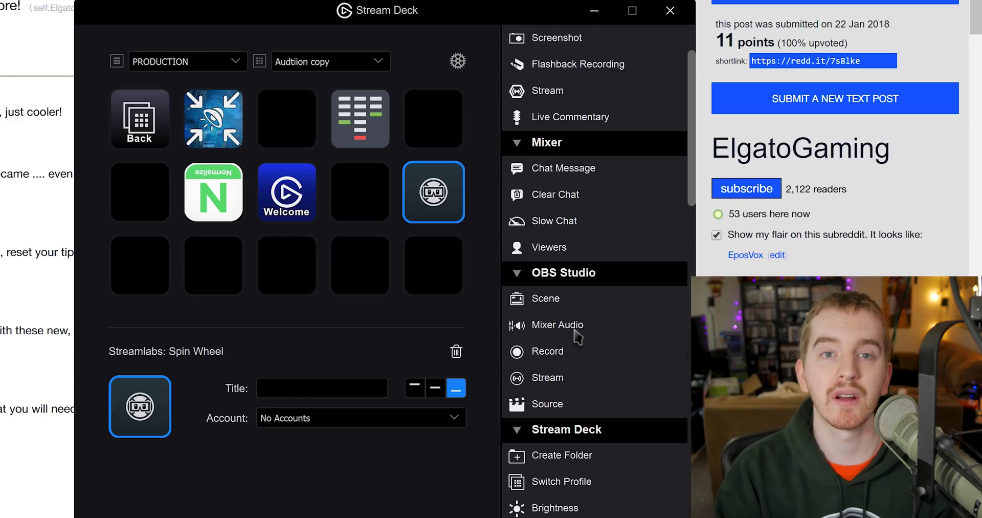
pyautogui.scroll(3, 634, 375)
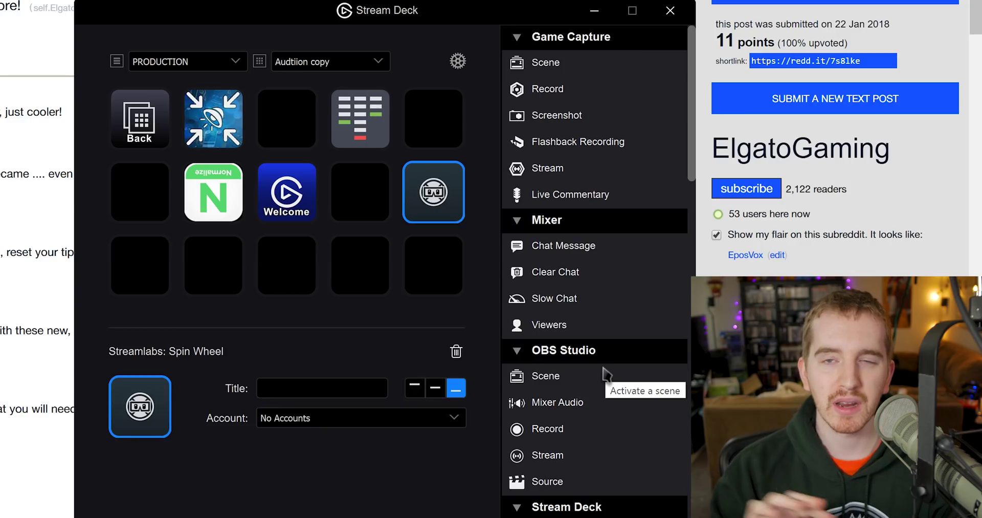
pyautogui.scroll(-3, 543, 357)
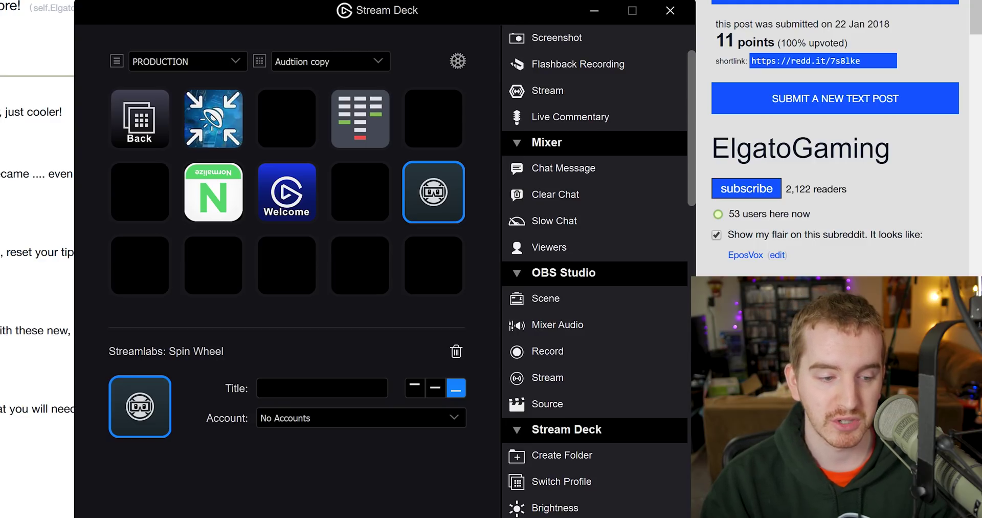
pyautogui.scroll(-3, 833, 138)
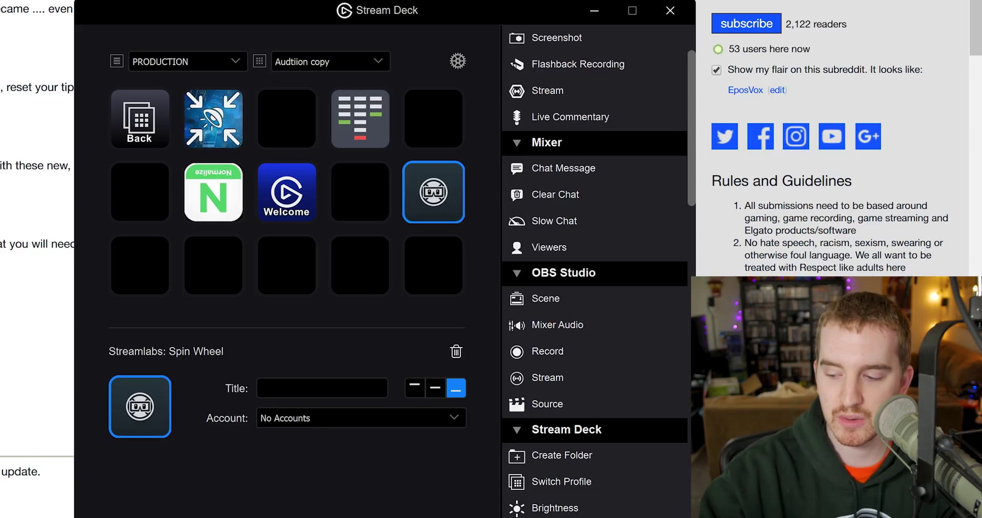
# - Switch to the MONITOR deck, select its Adobe Media Encoder key, and bring up preferences
pyautogui.click(210, 63)
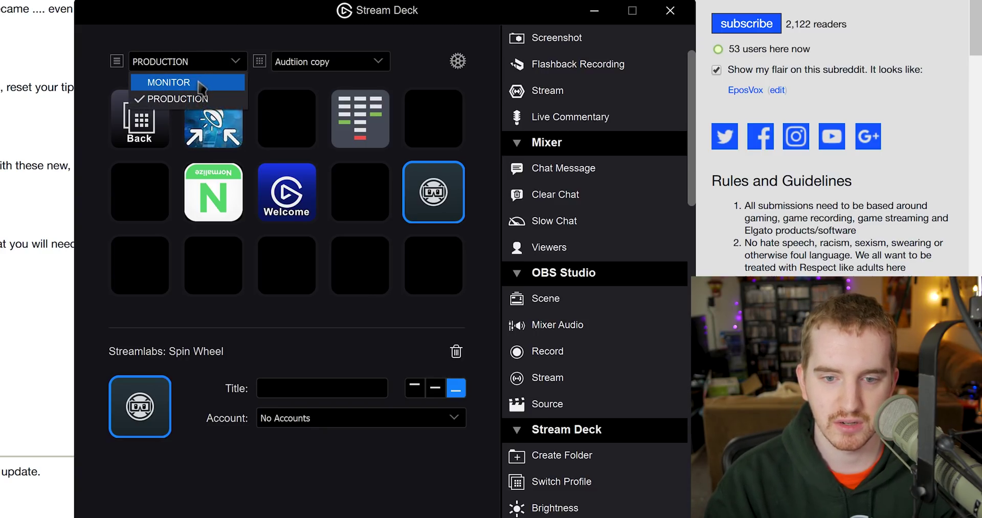
pyautogui.click(198, 81)
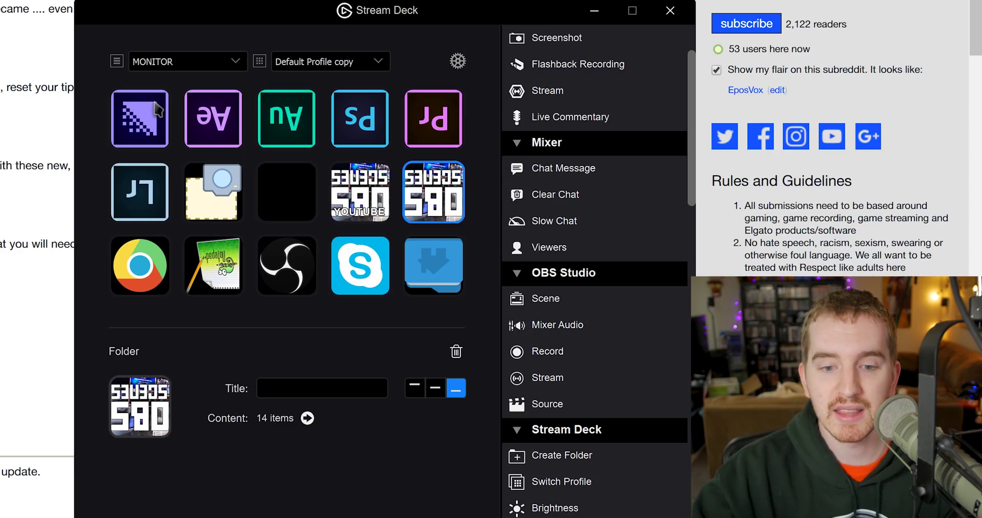
pyautogui.click(137, 118)
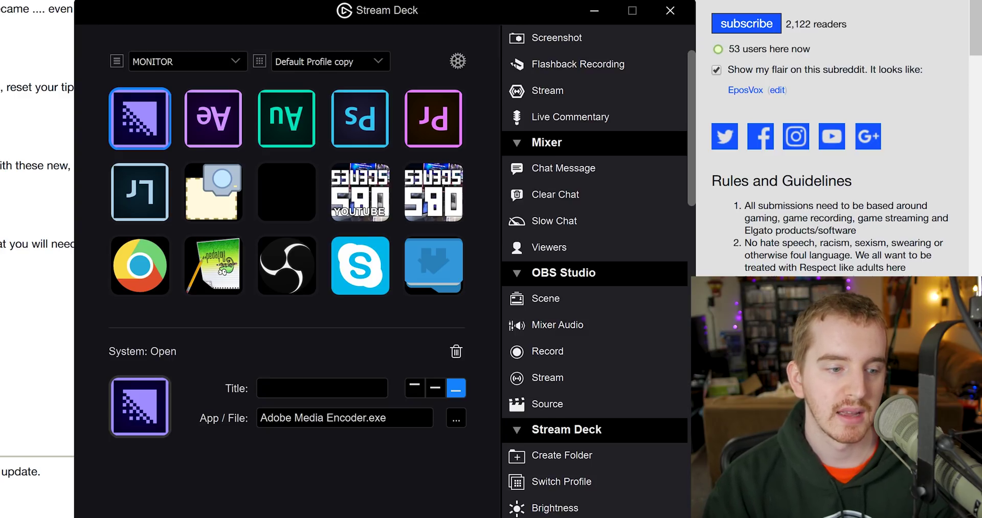
pyautogui.scroll(-2, 833, 153)
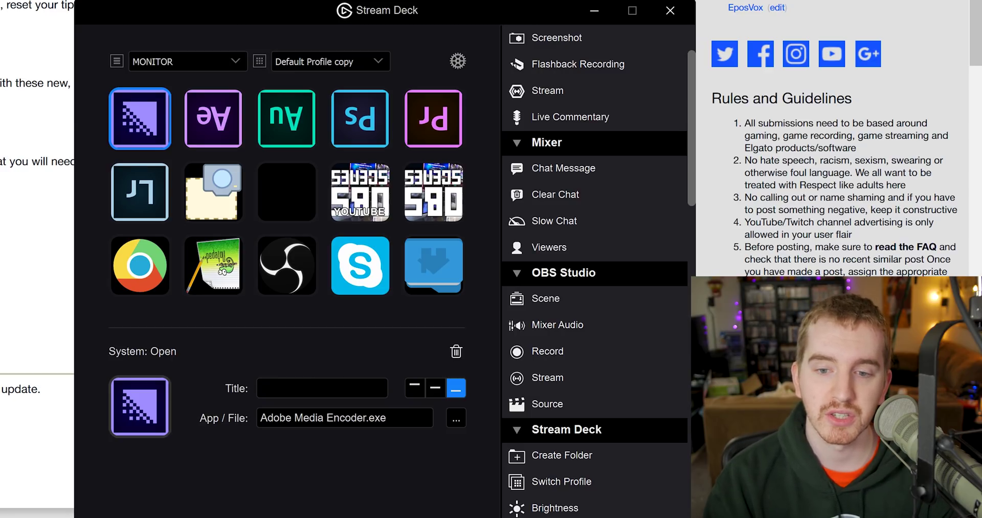
pyautogui.click(458, 61)
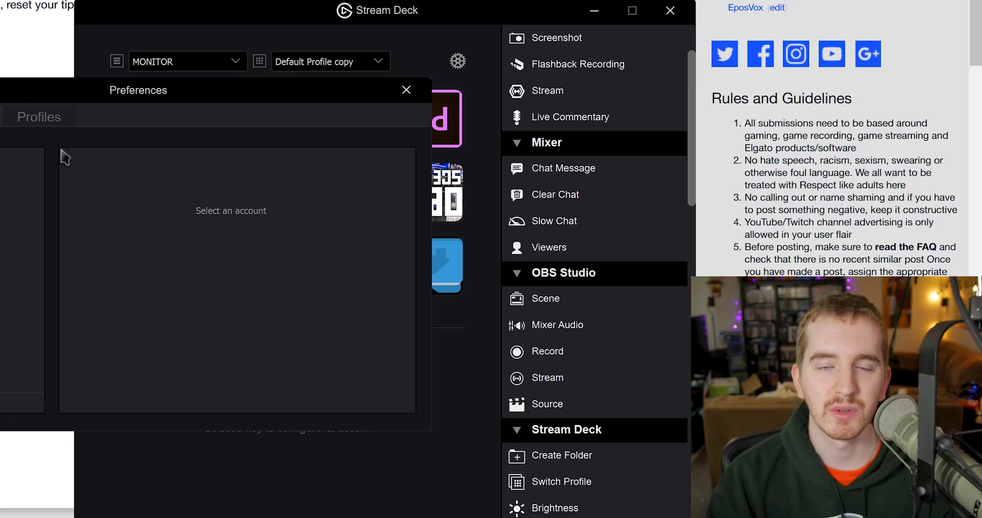
# - Close the Preferences dialog
pyautogui.click(405, 91)
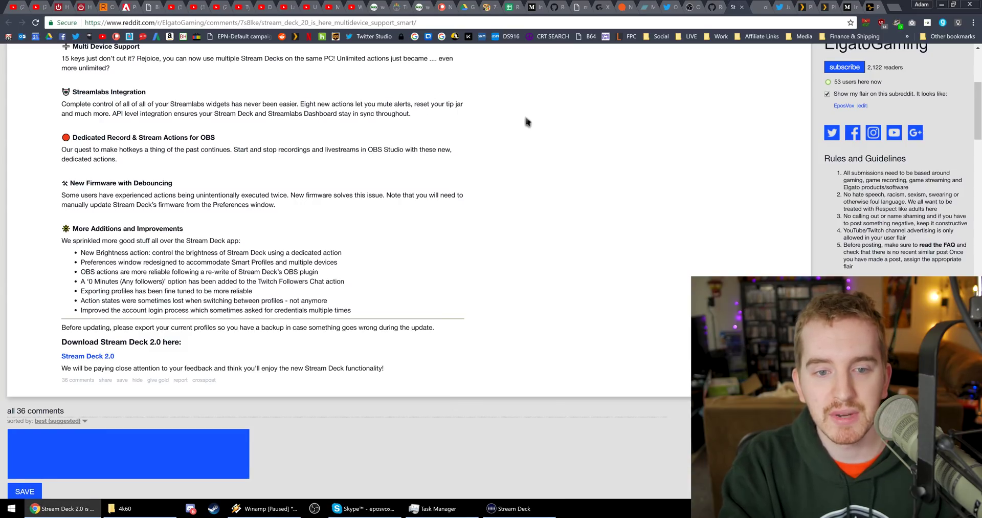
pyautogui.scroll(5, 559, 193)
pyautogui.scroll(-4, 563, 190)
pyautogui.scroll(4, 563, 190)
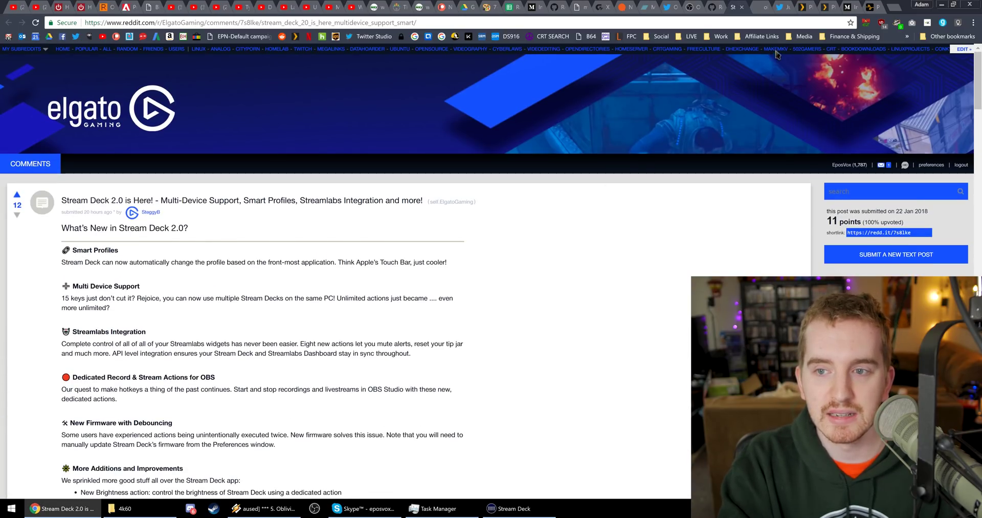
pyautogui.click(780, 7)
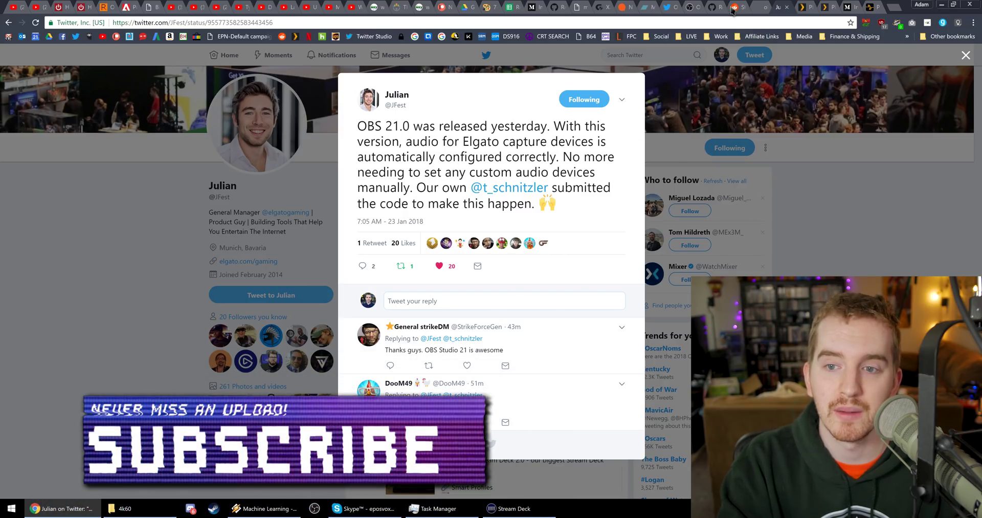
pyautogui.click(694, 8)
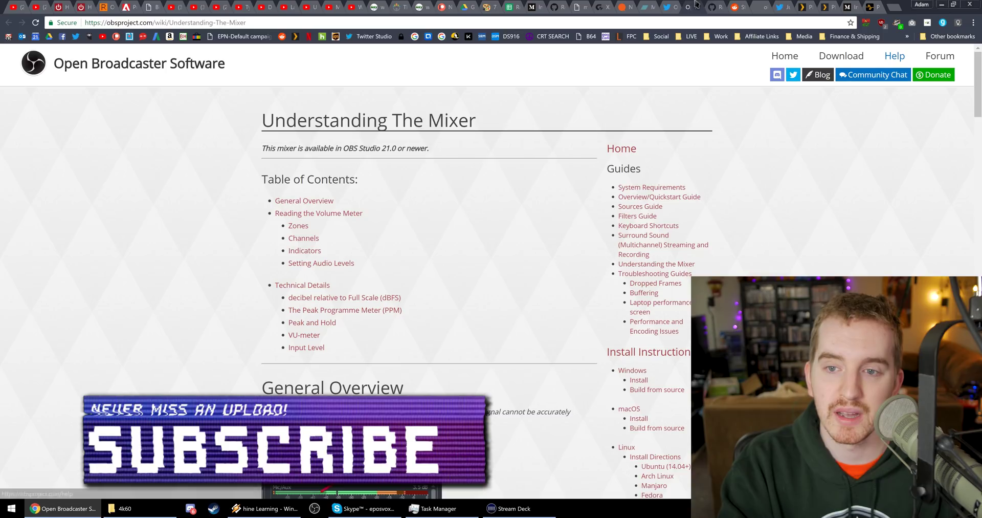
pyautogui.click(735, 6)
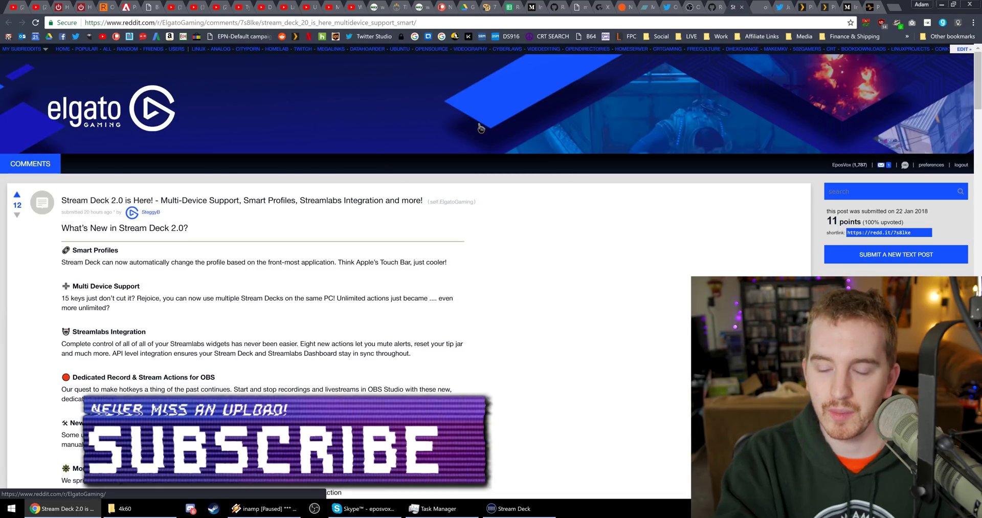